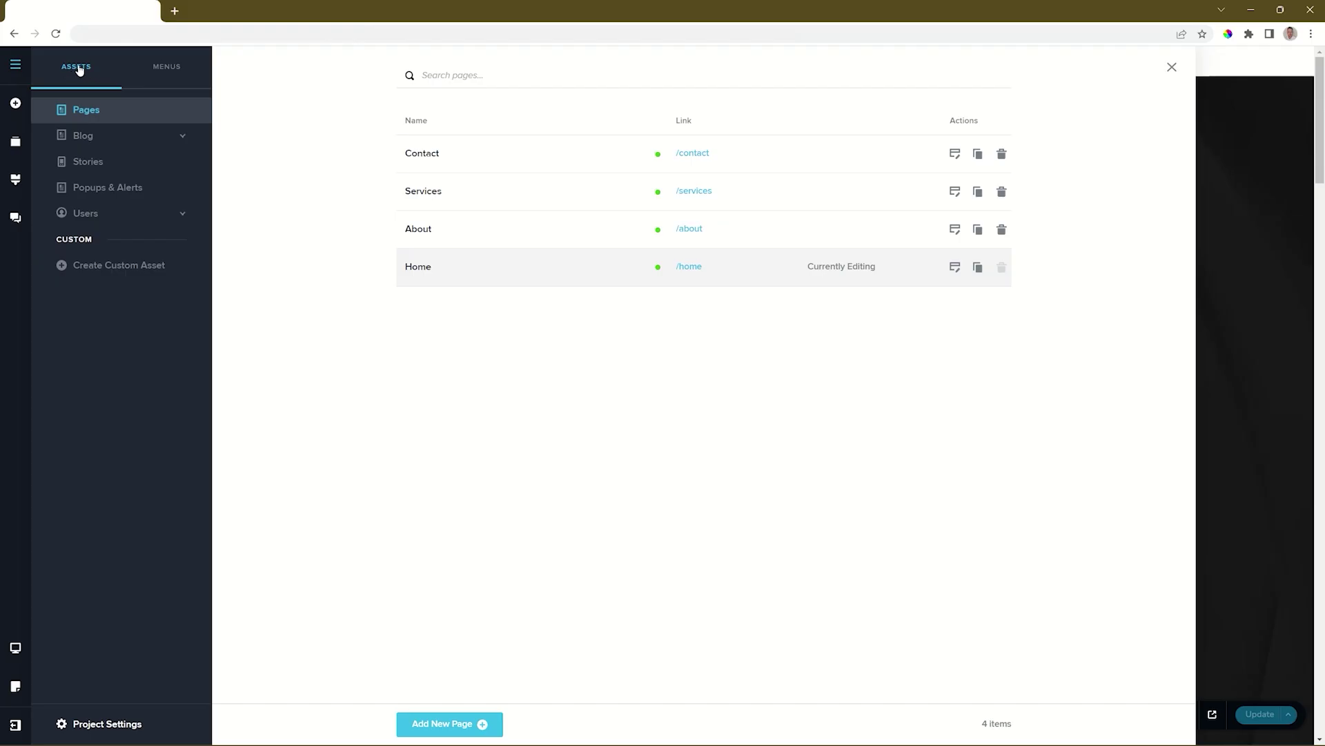
Step: Create a new site menu named Main Menu and select it for editing
click(171, 68)
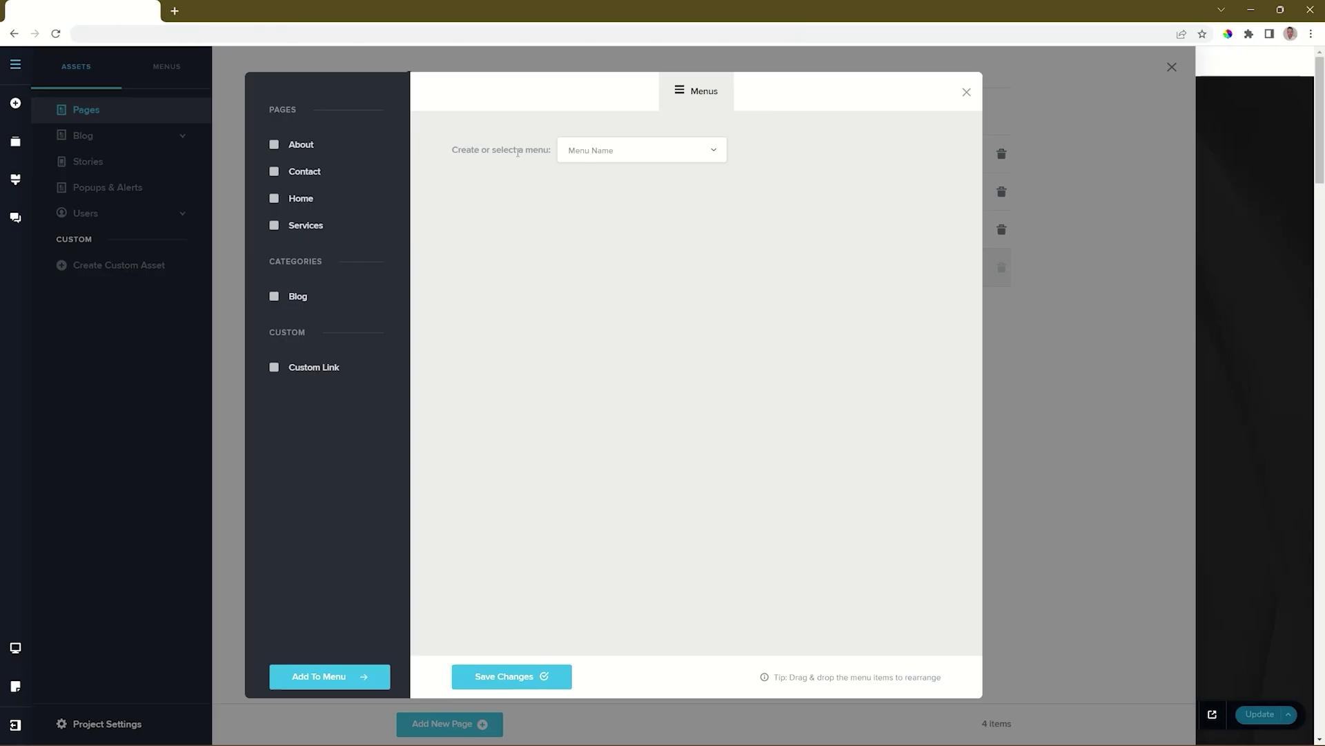
click(677, 150)
click(622, 185)
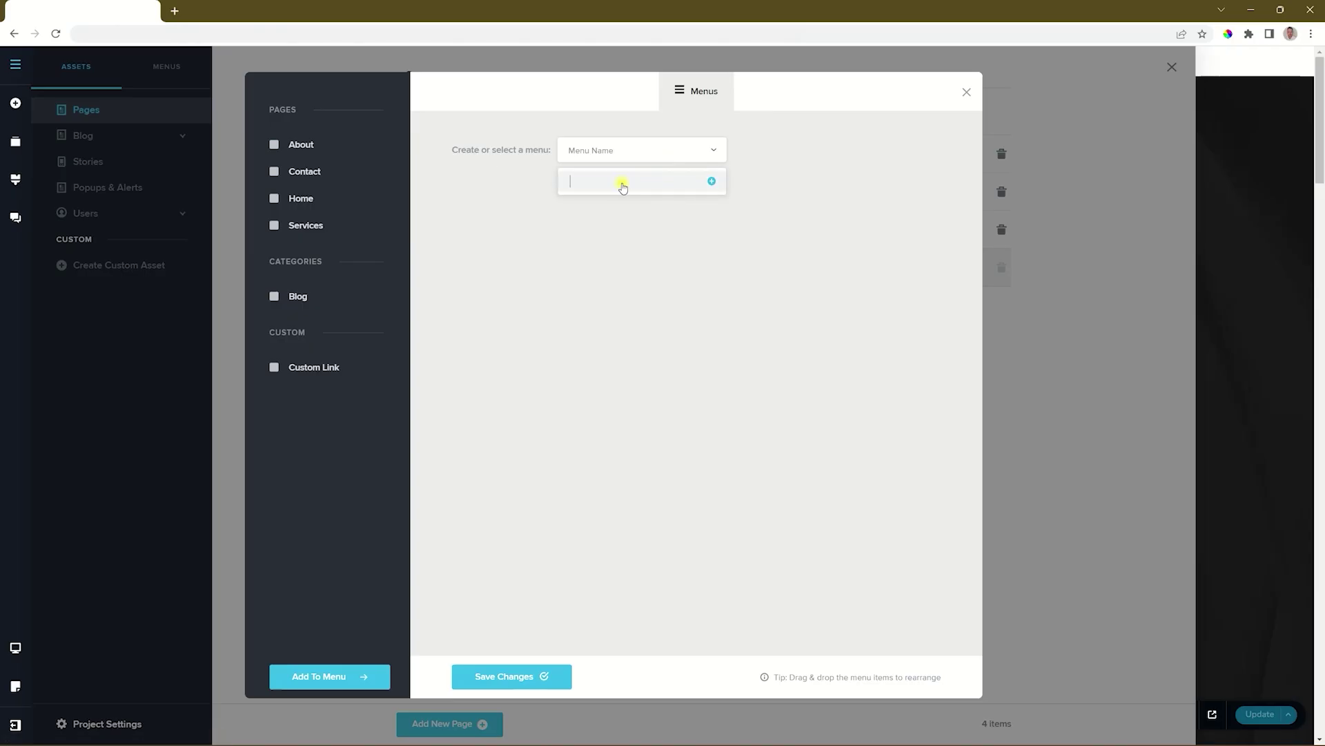
text(Main Menu)
click(714, 185)
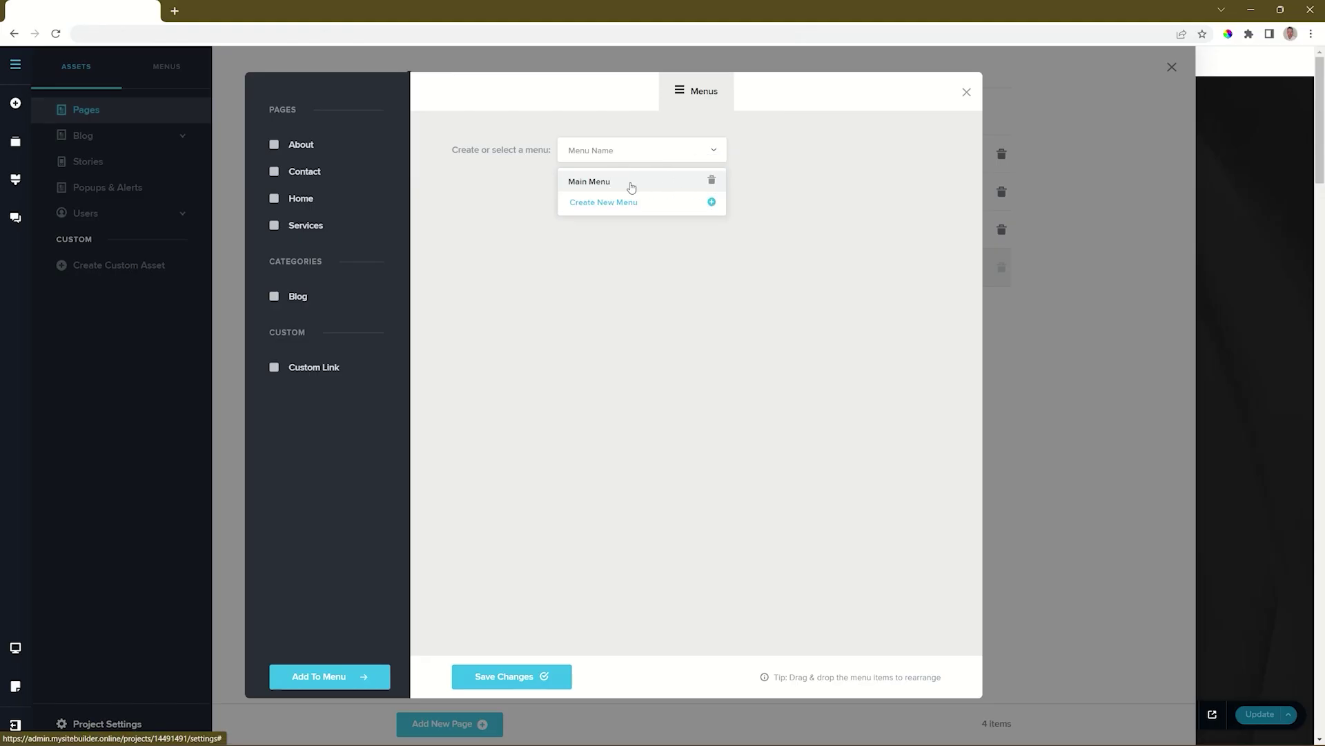
click(610, 183)
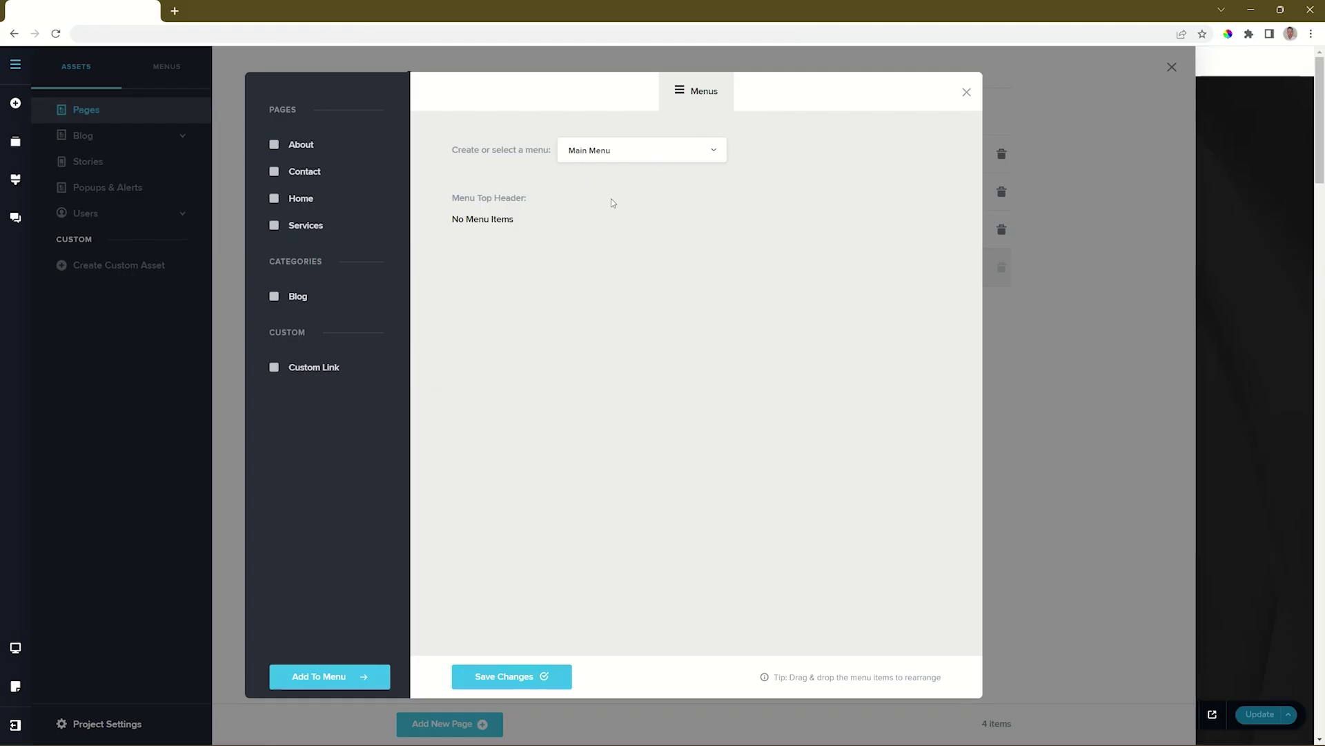
Step: Add the About, Contact, Home and Services pages and the Blog category to Main Menu
click(274, 144)
click(274, 171)
click(275, 198)
click(274, 225)
click(274, 296)
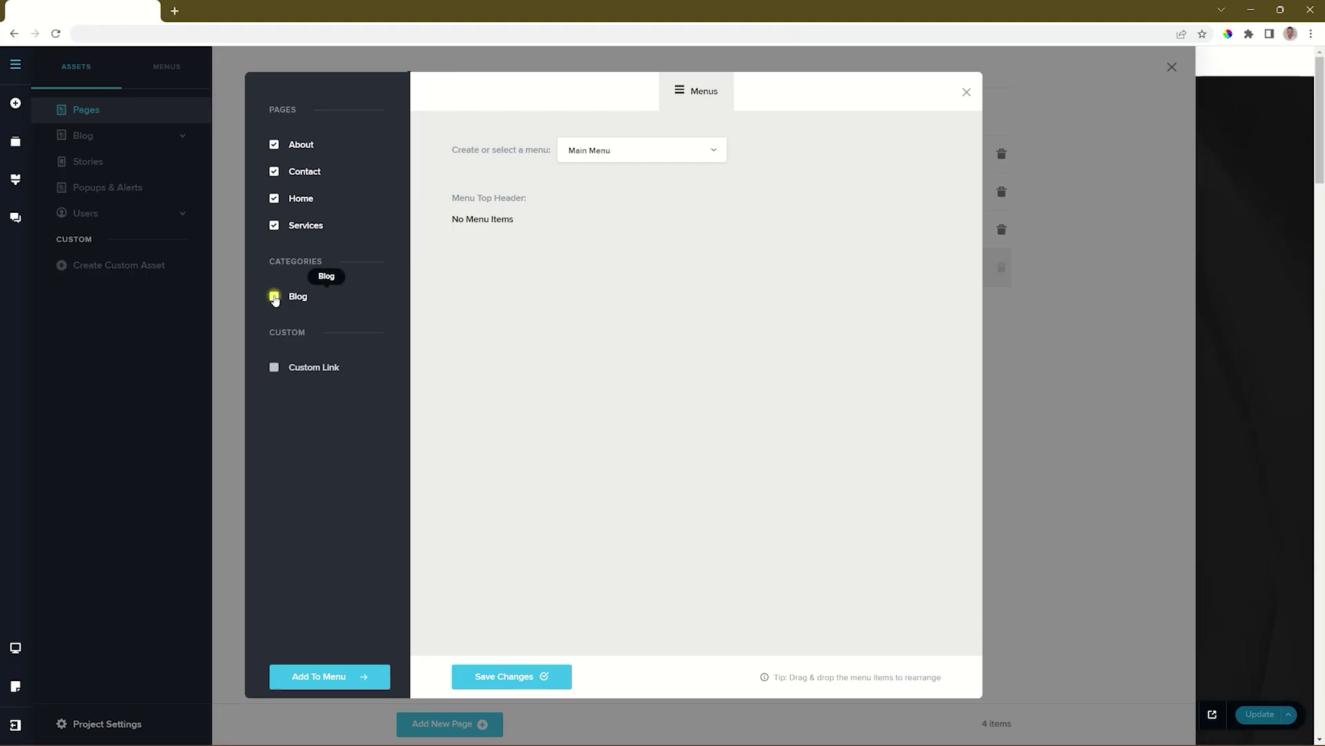
click(330, 678)
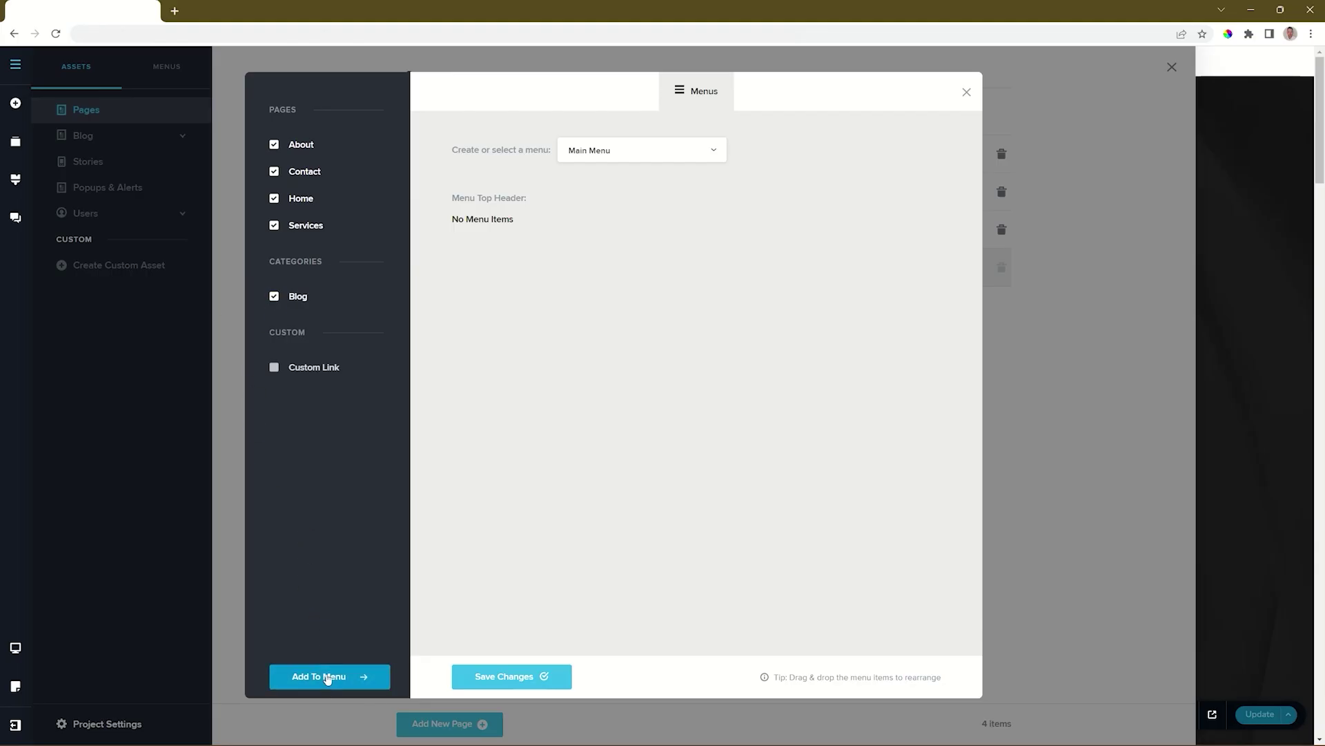
Step: Reorder the menu items as Home, About, Services, Blog, Contact, then save the menu and return to the page editor
drag(467, 307, 467, 233)
drag(465, 305, 465, 345)
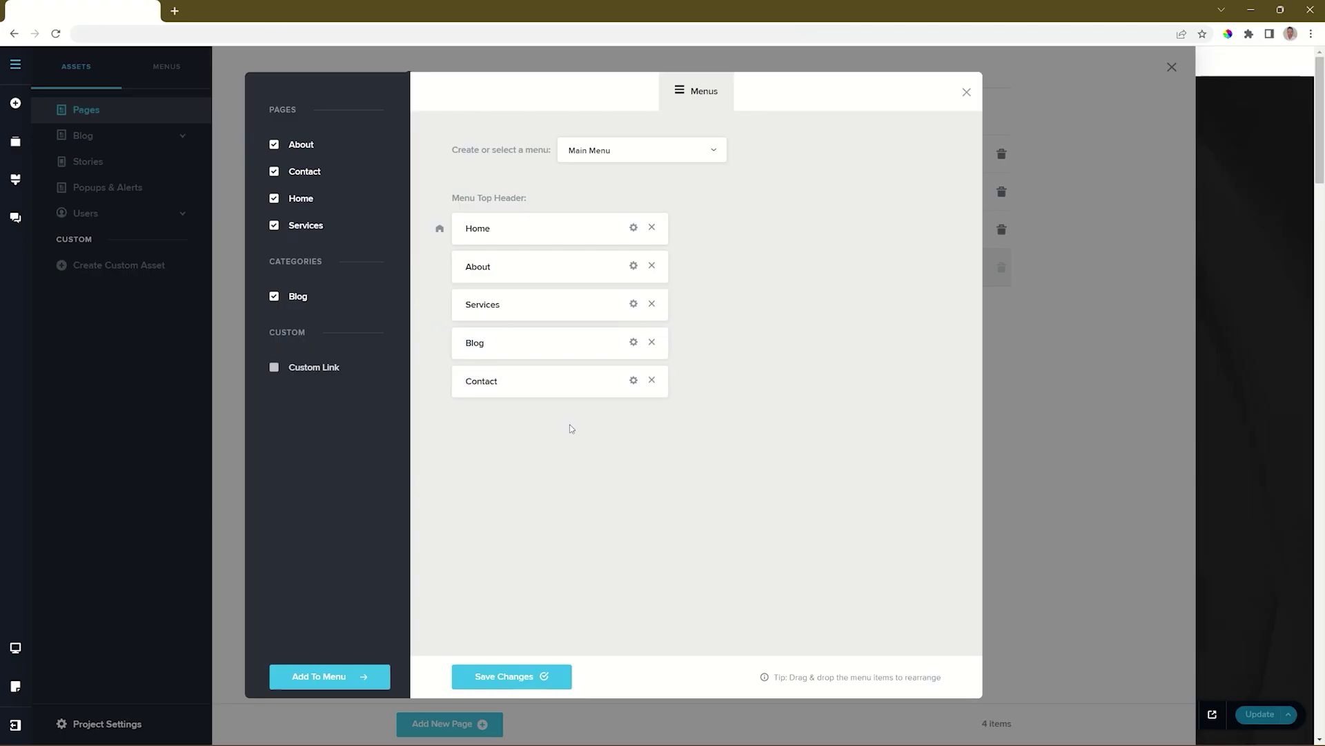
click(512, 680)
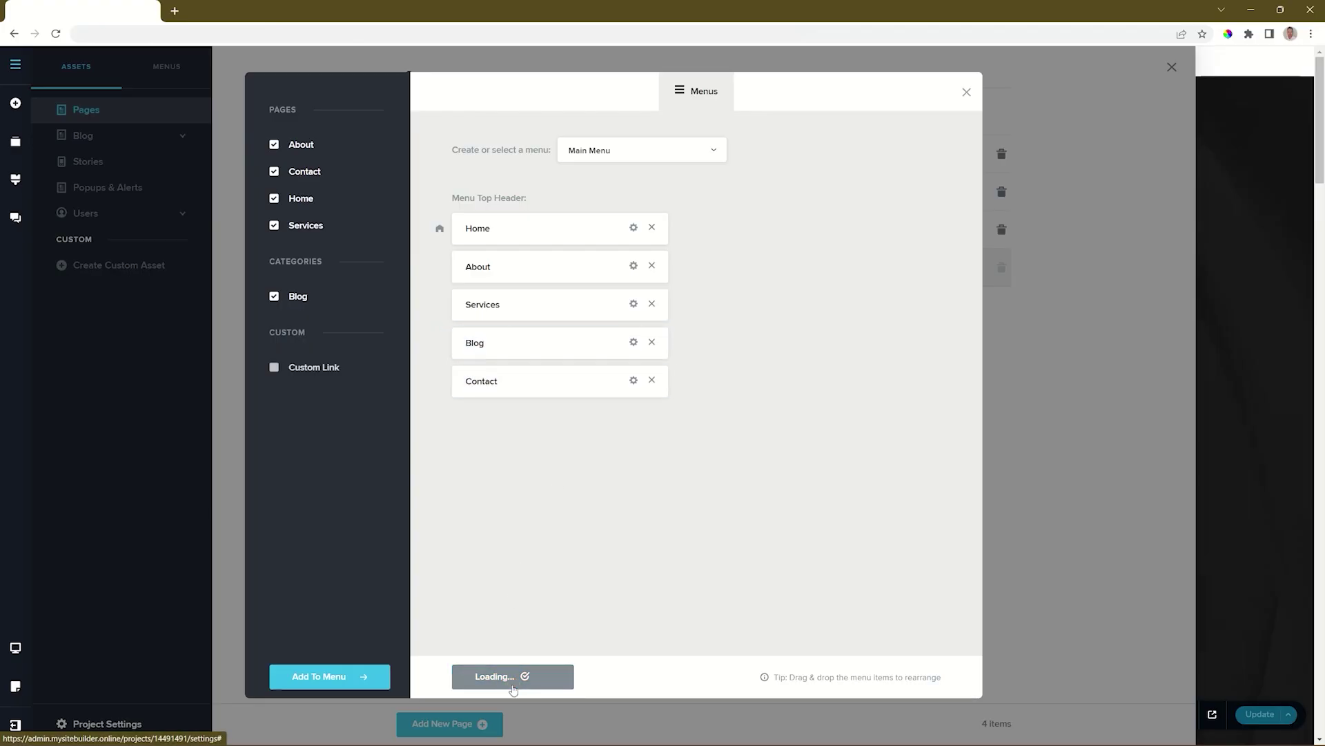
click(966, 93)
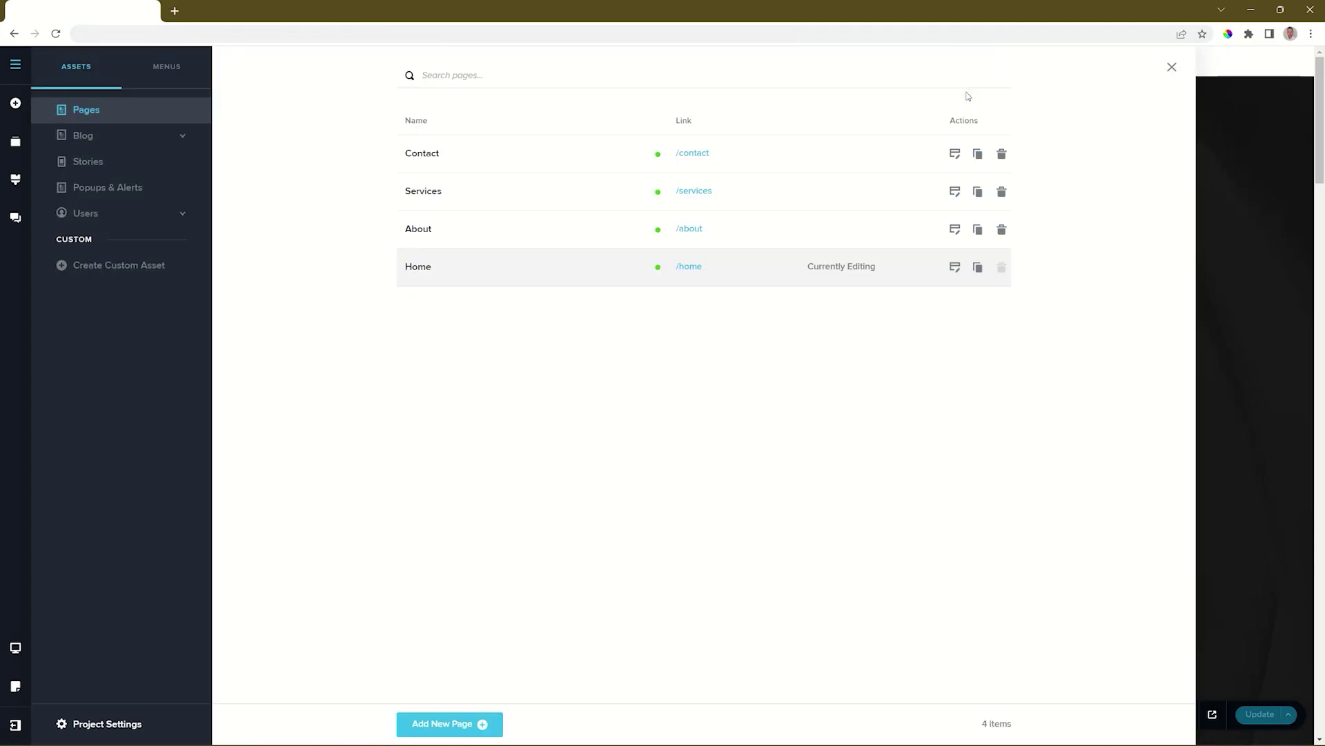
click(1171, 67)
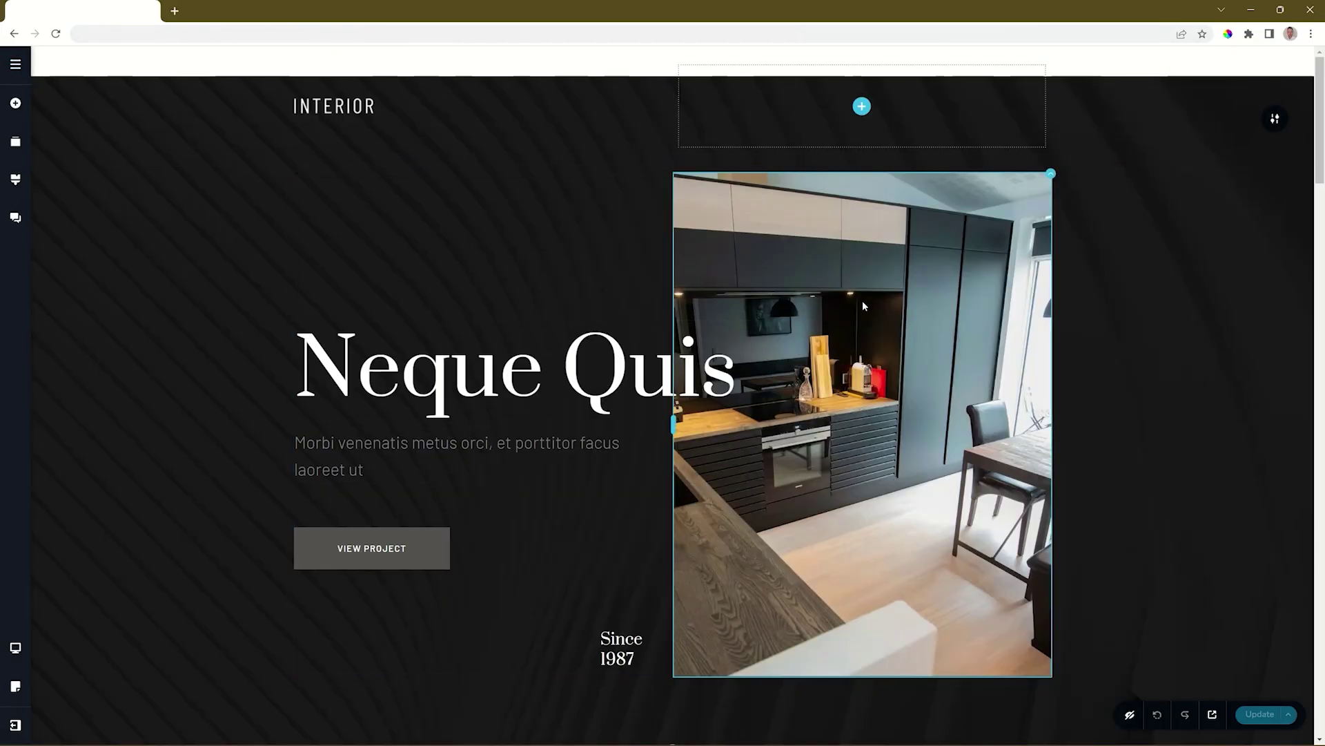
Step: Reload the editor and add a Menu element to the empty header column beside the INTERIOR logo
click(56, 34)
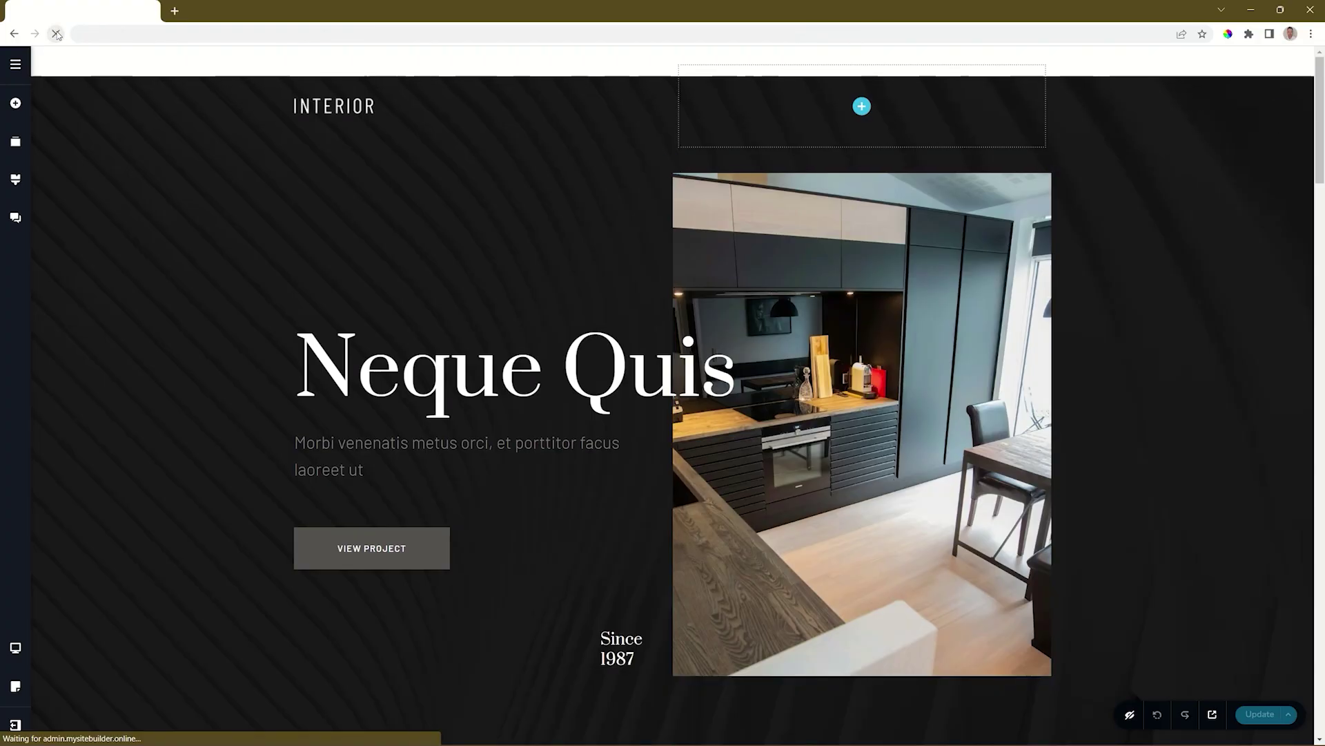
click(862, 108)
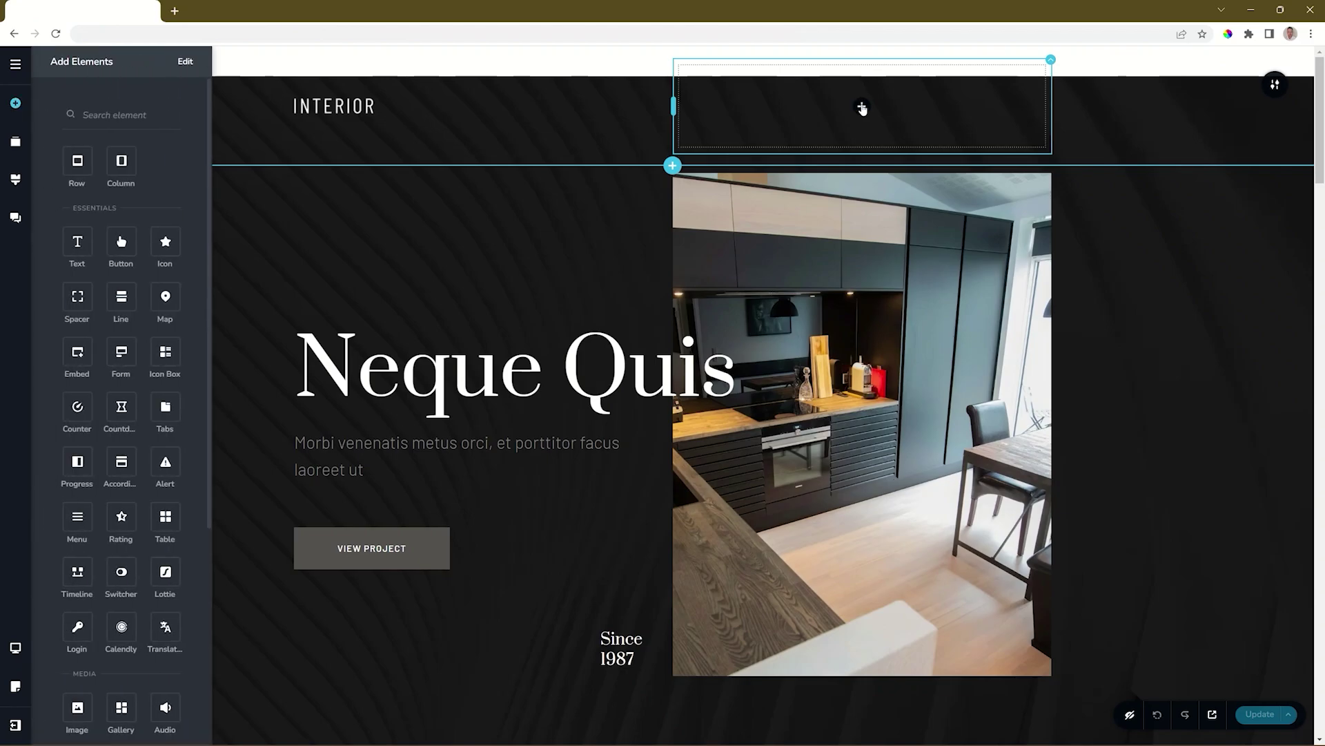
drag(80, 521, 866, 115)
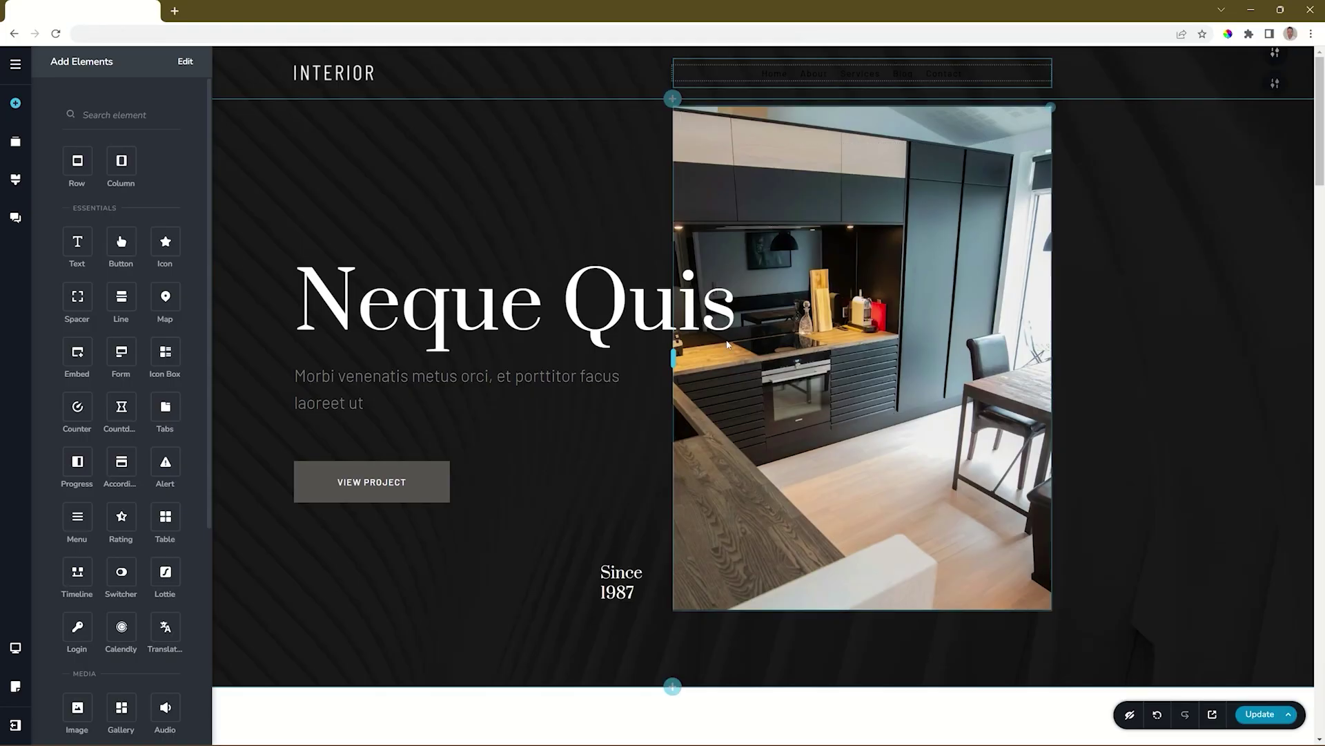
Step: Set the header menu's text colour to white (#FFFFFF)
click(859, 78)
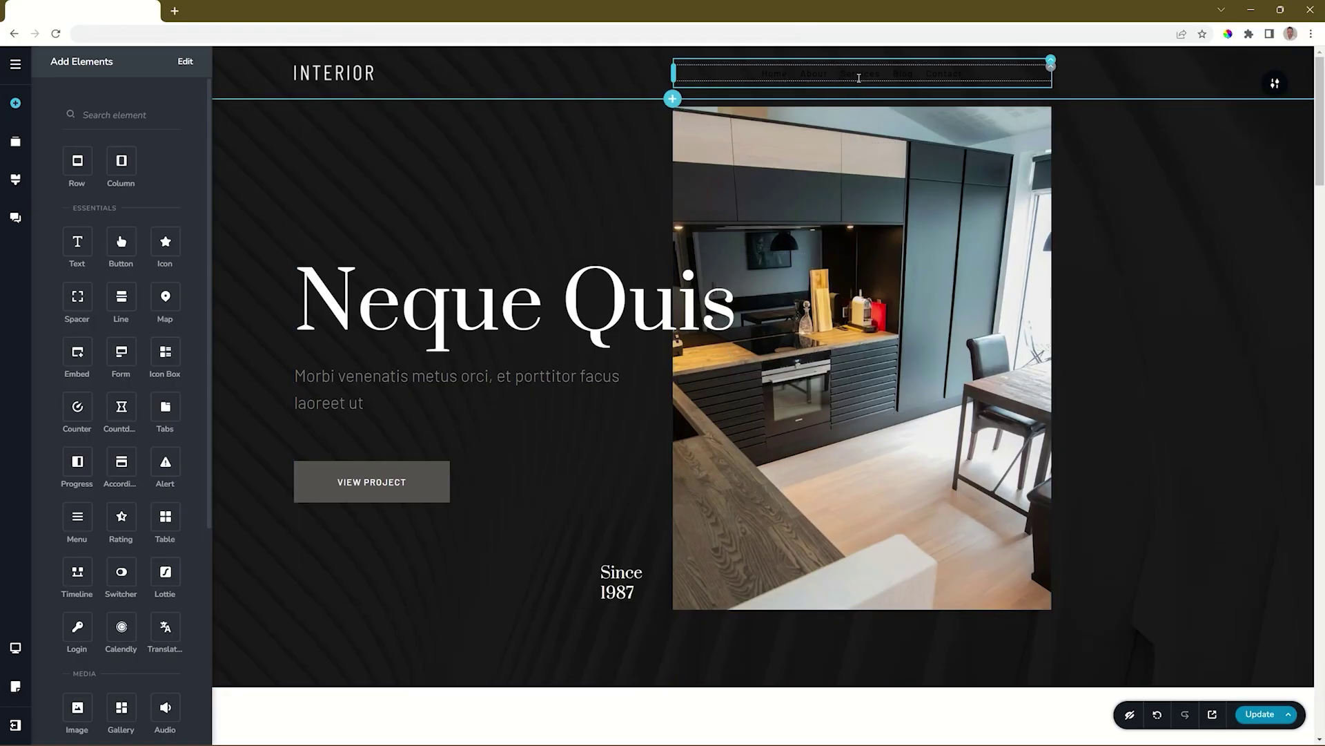
click(934, 75)
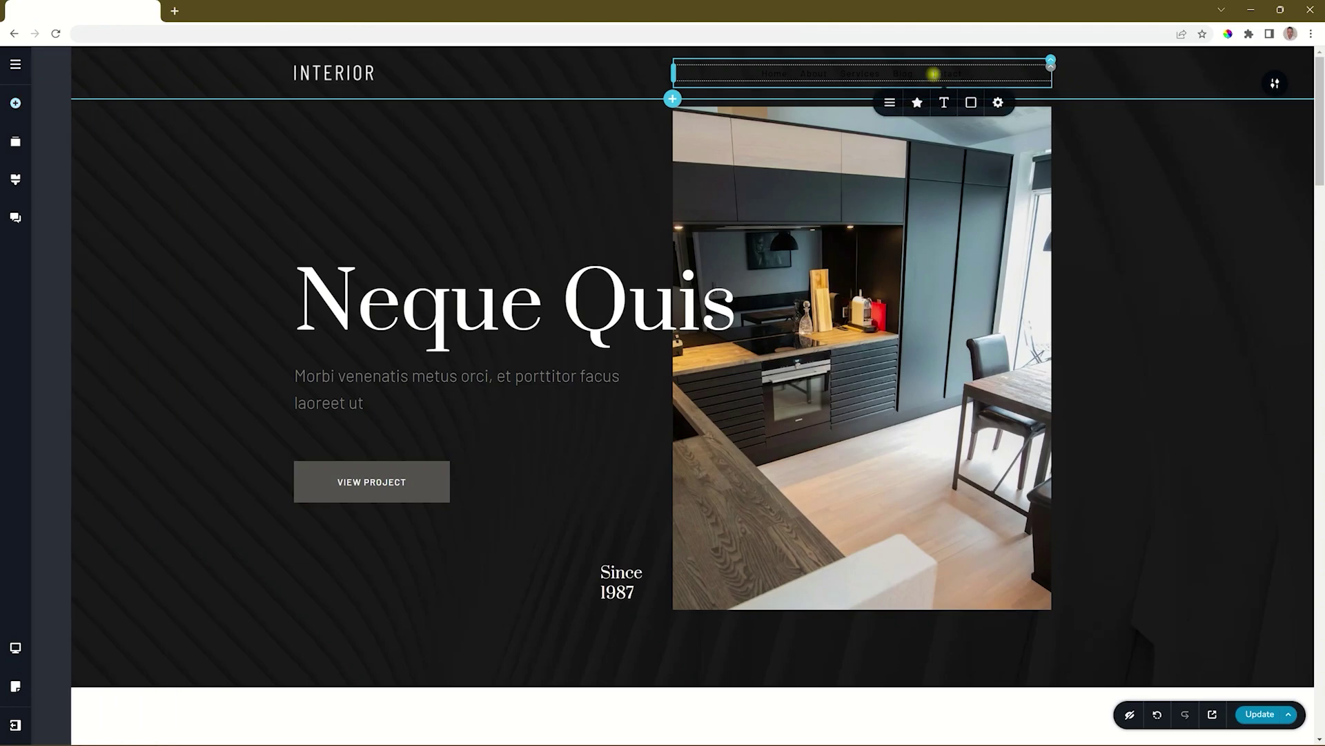
click(970, 104)
click(1004, 269)
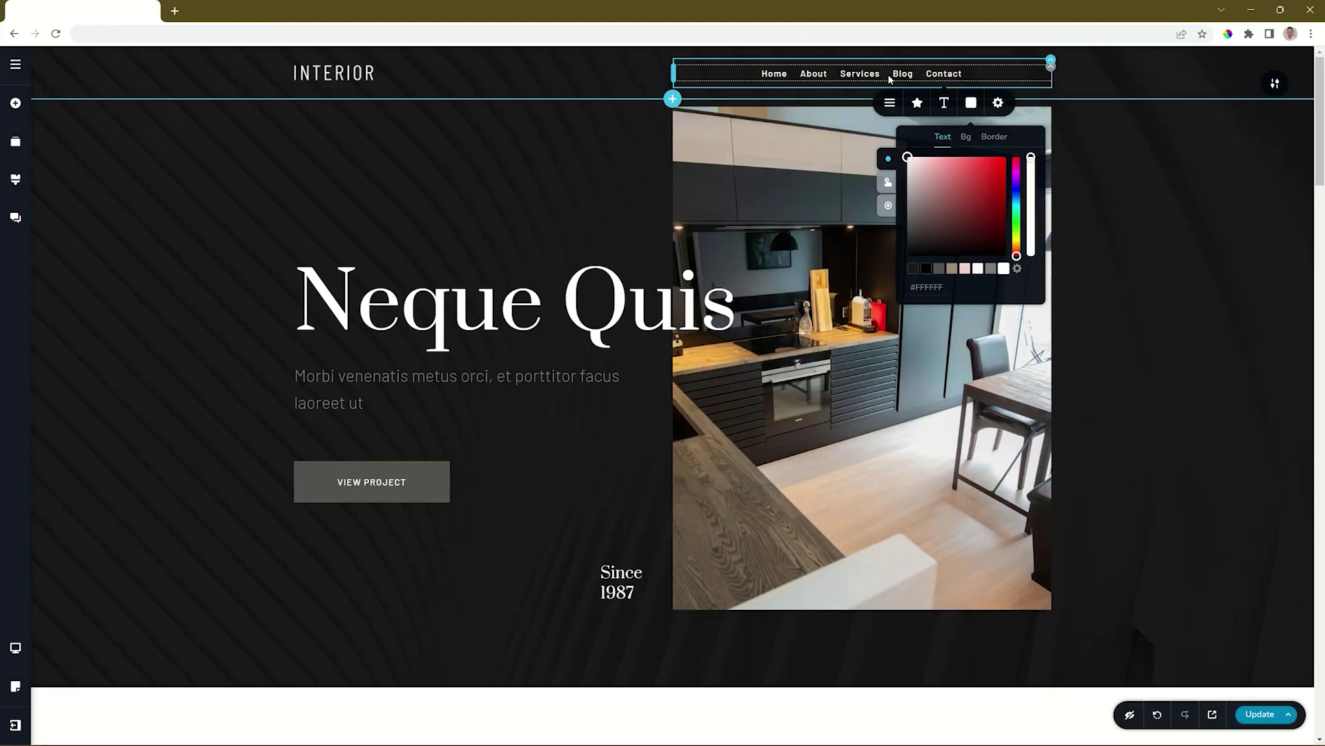
Step: Open the header menu element's settings and check which site menus can be assigned to it
click(1049, 71)
click(995, 98)
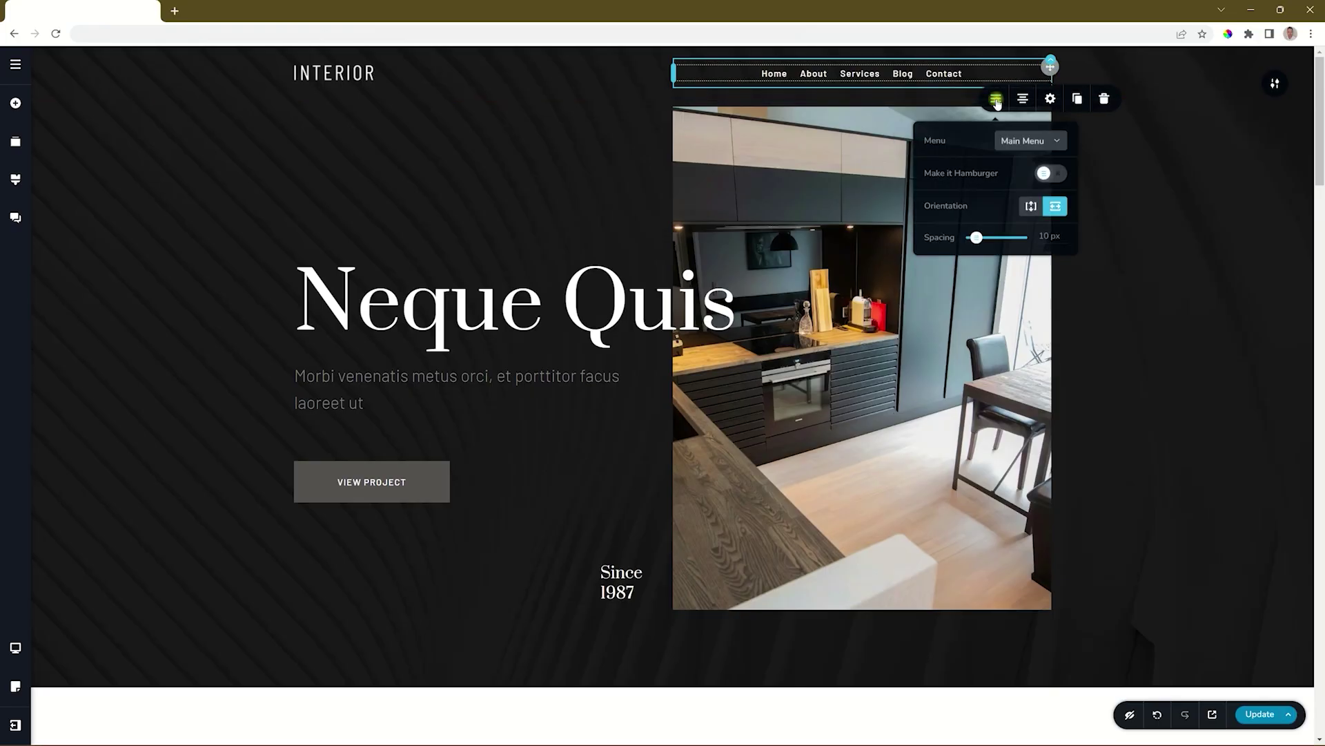
click(1027, 141)
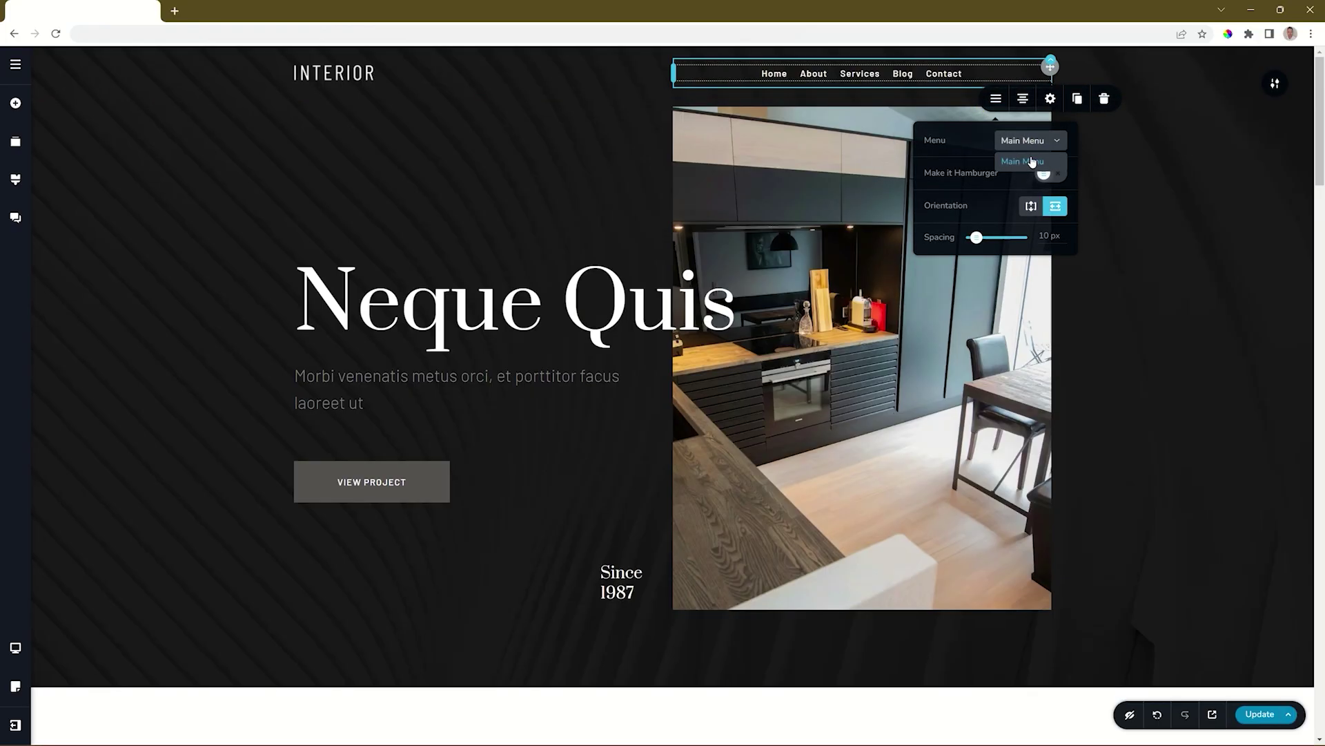
click(1033, 146)
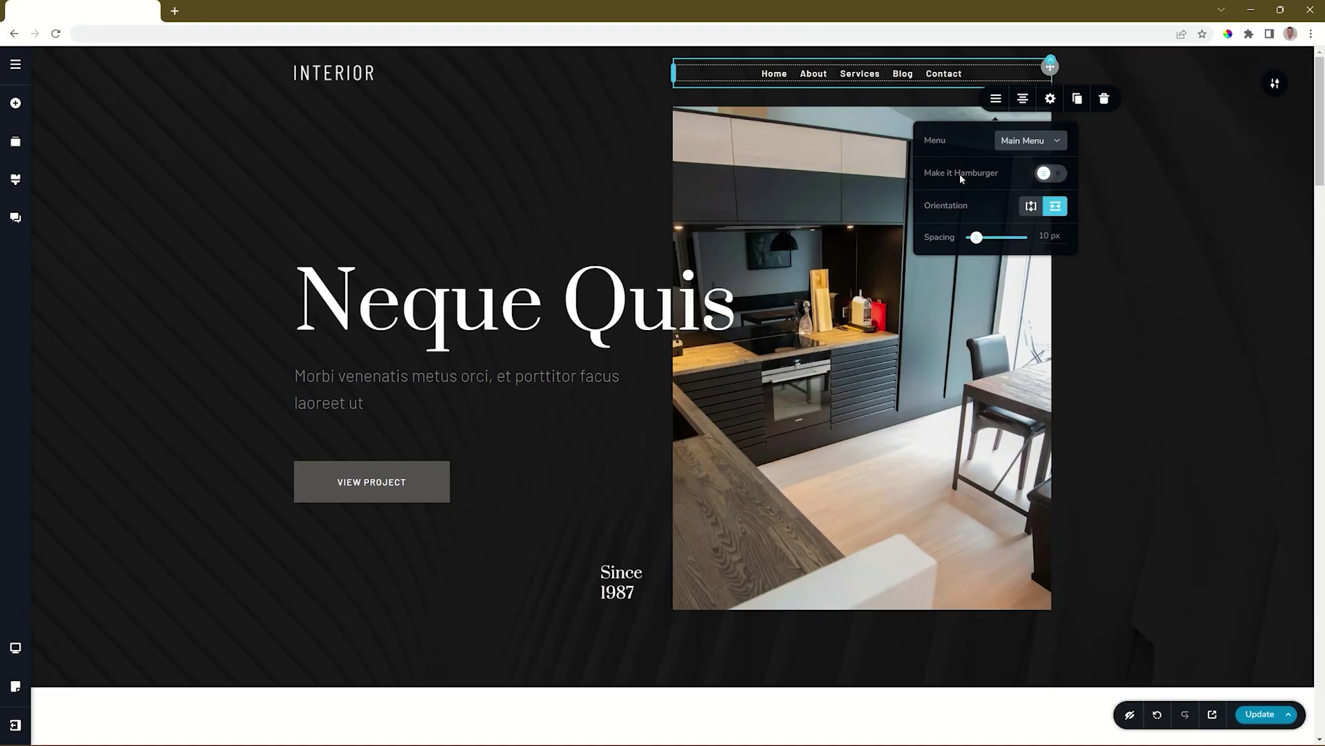
Step: Try displaying the header menu as a hamburger with a white (#FFFFFF) icon
click(1047, 173)
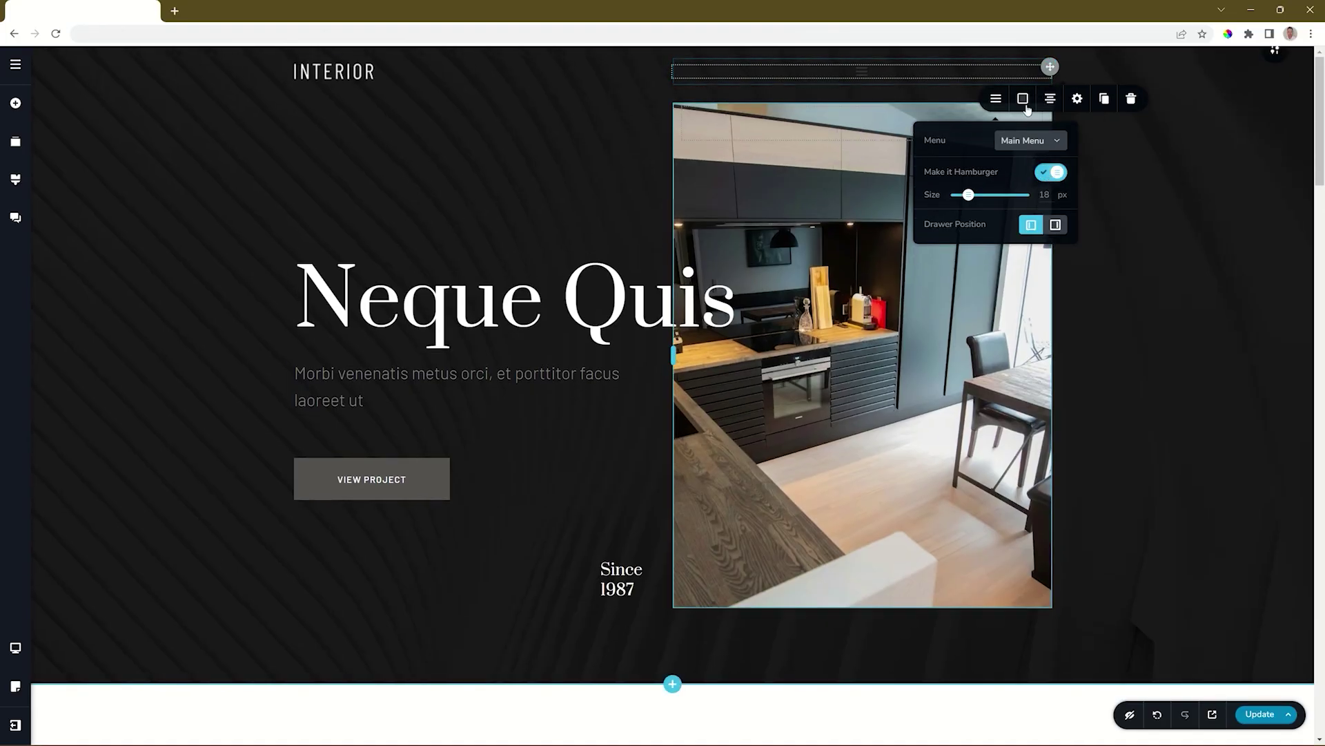
click(1023, 99)
click(1054, 244)
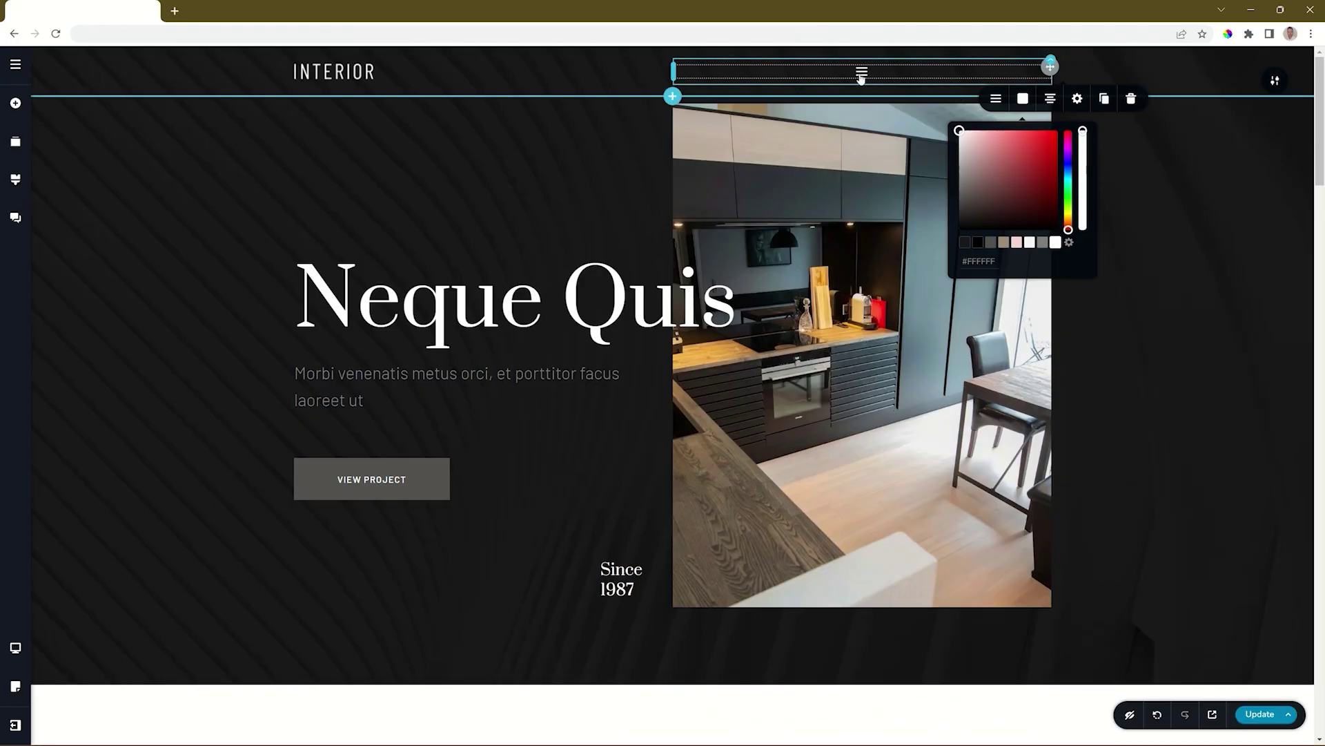
Step: Right-align the header menu and turn off its hamburger display
click(1050, 98)
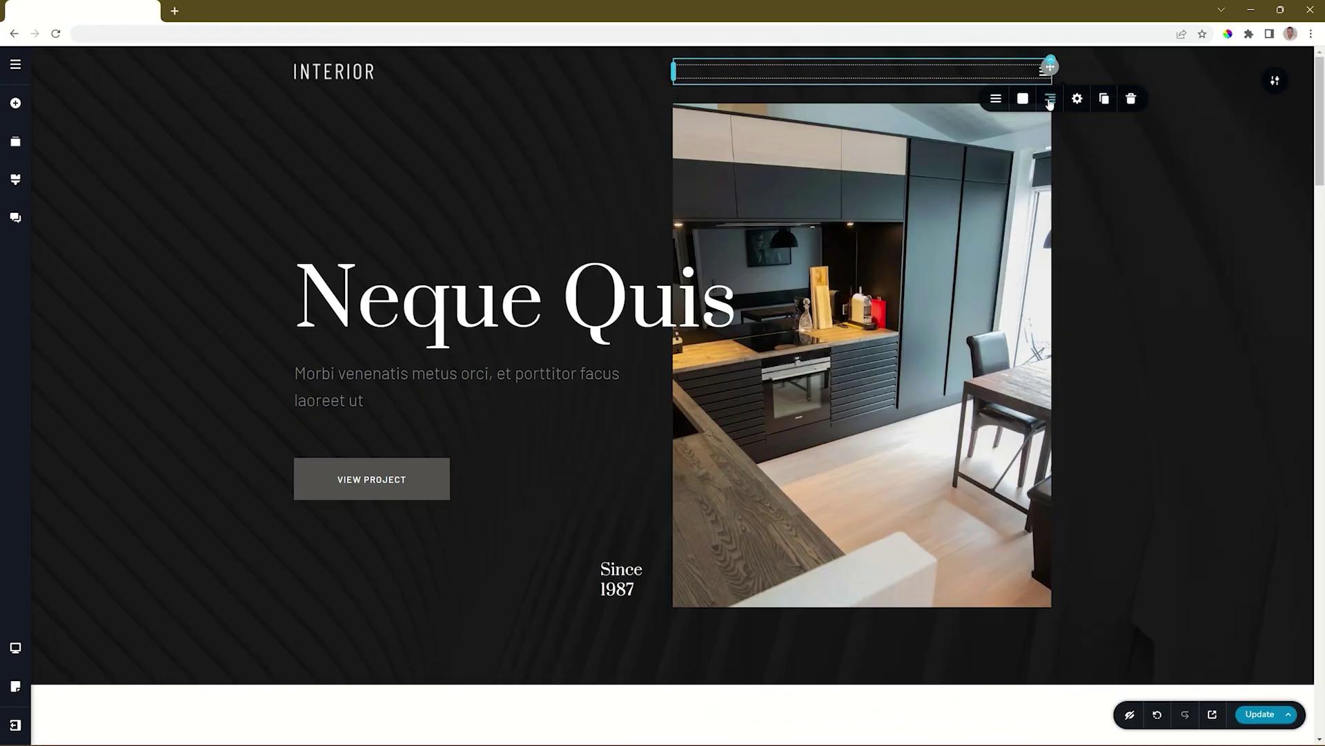
click(996, 99)
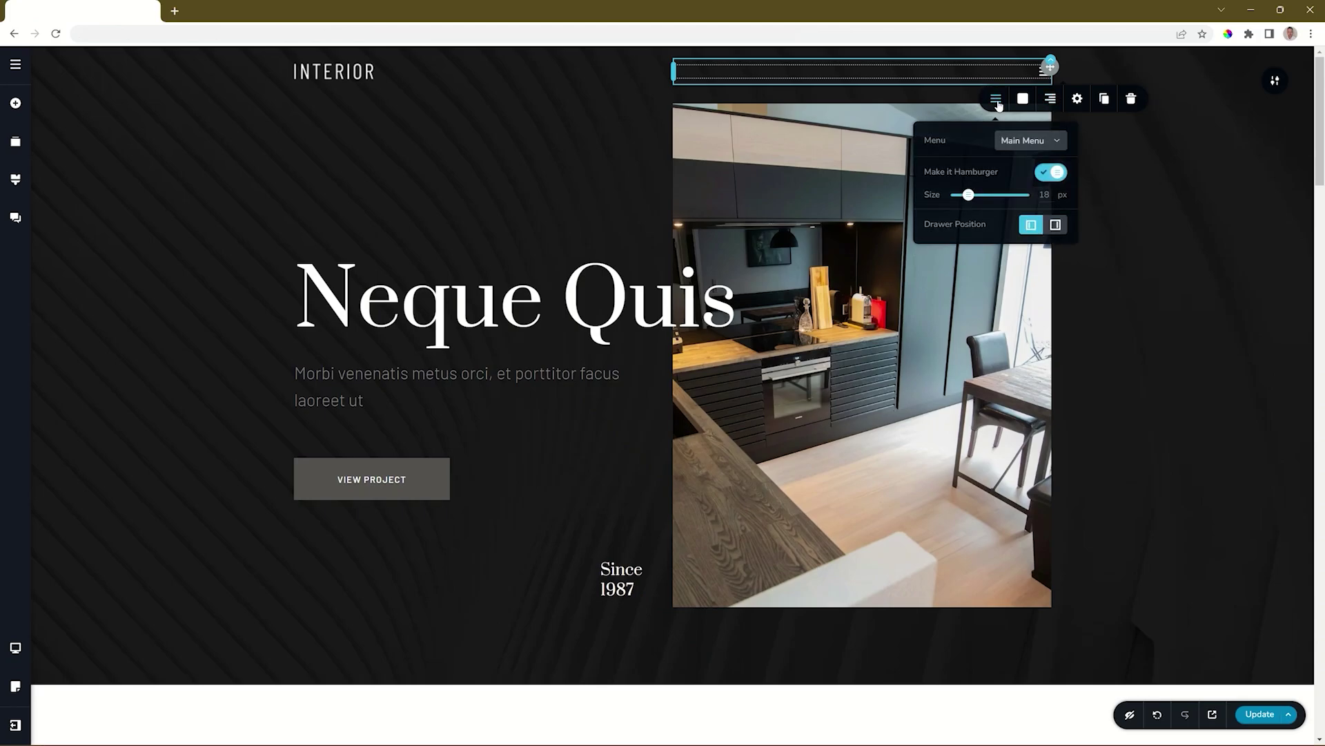
click(1044, 173)
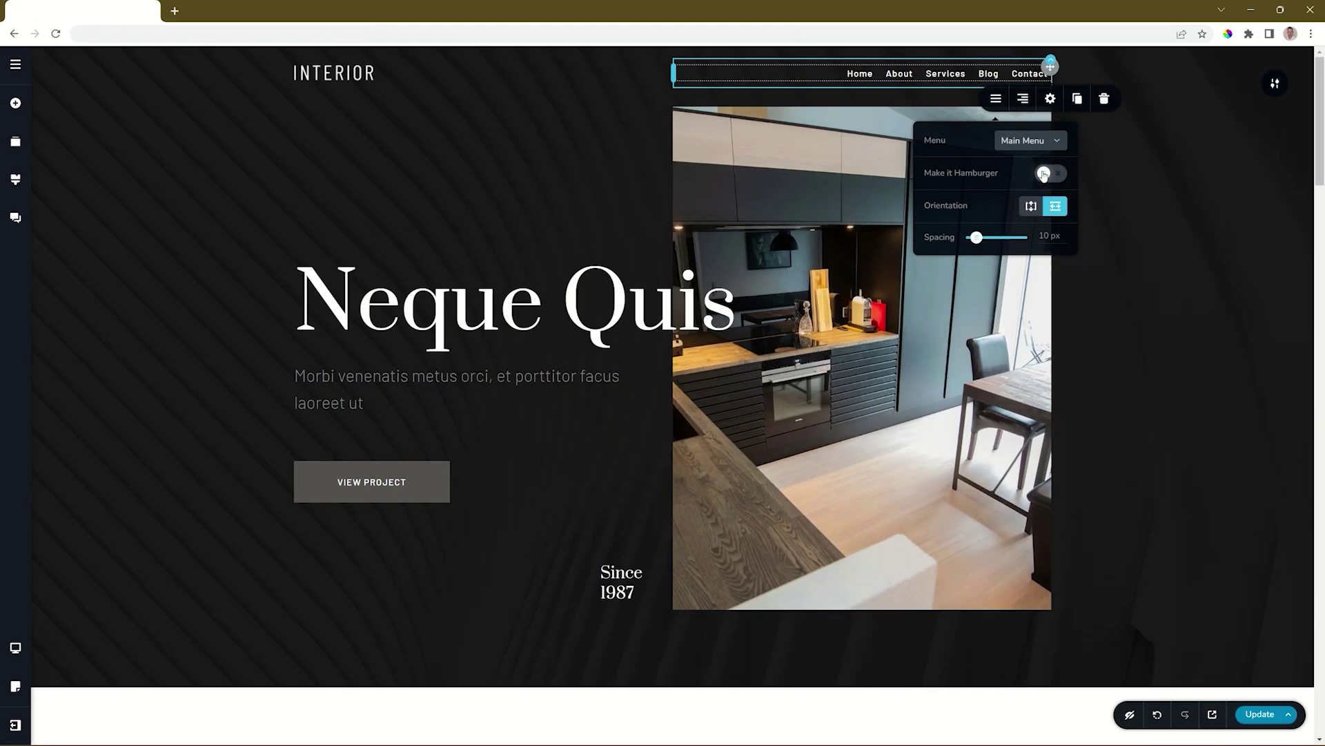
Step: Try the vertical orientation on the header menu, restore the horizontal one and set the item spacing to 31 px
click(1032, 208)
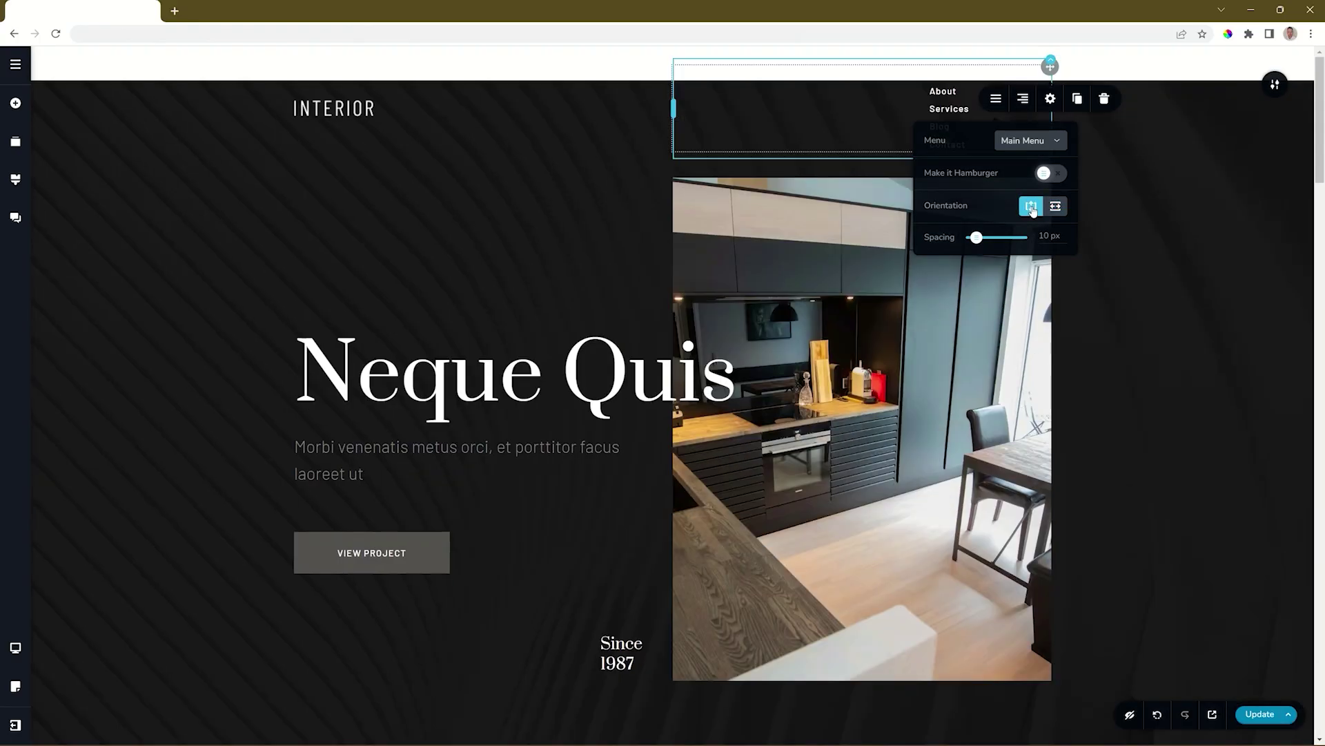
click(1055, 207)
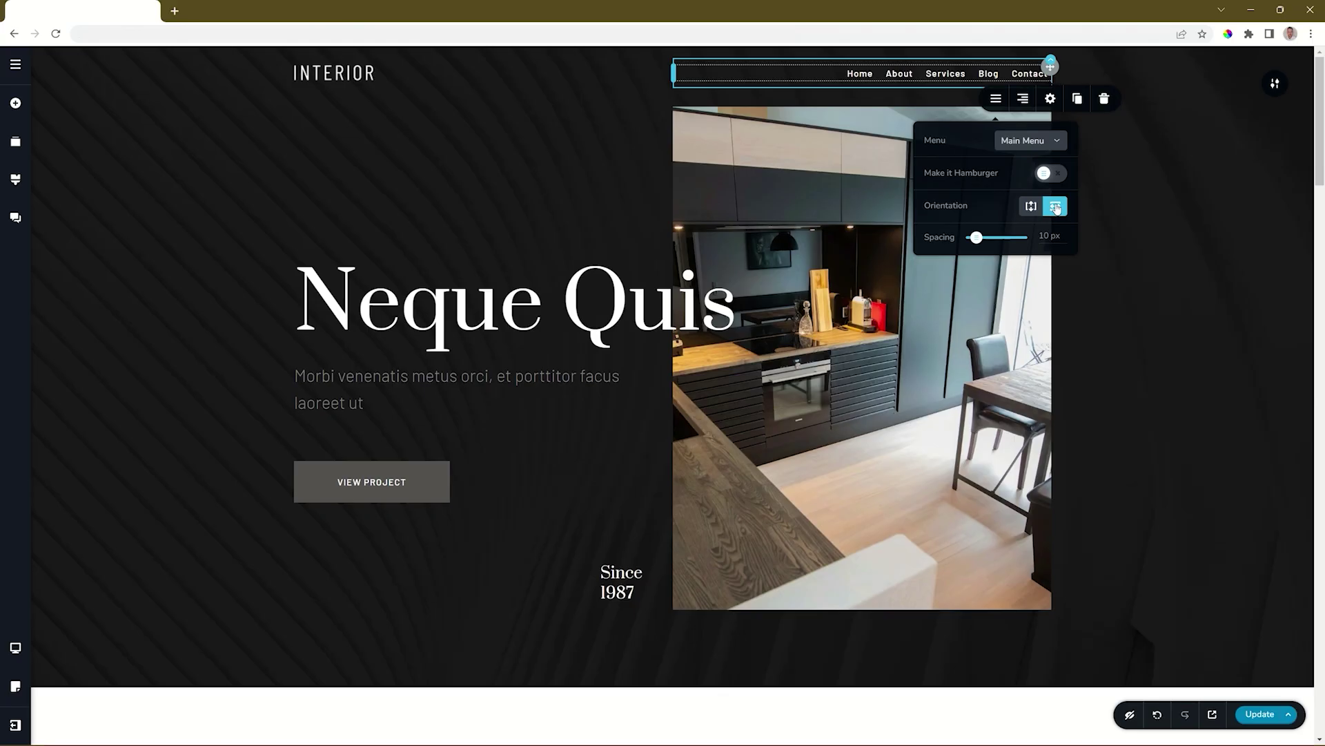
mouse_move(976, 237)
mouse_down()
mouse_move(1007, 237)
mouse_move(987, 238)
mouse_up()
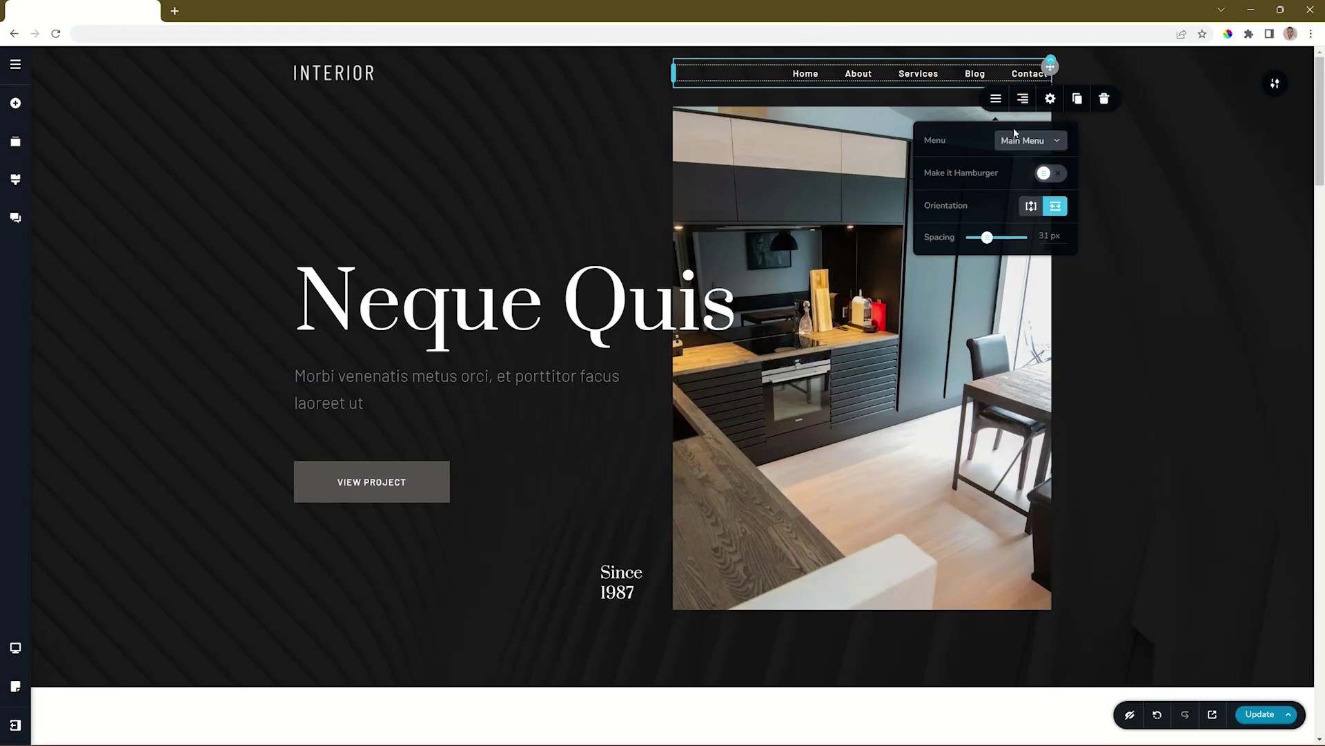
Step: Cycle the header menu through its alignments back to right-aligned and open its styling settings
click(1022, 100)
click(1022, 100)
click(1022, 100)
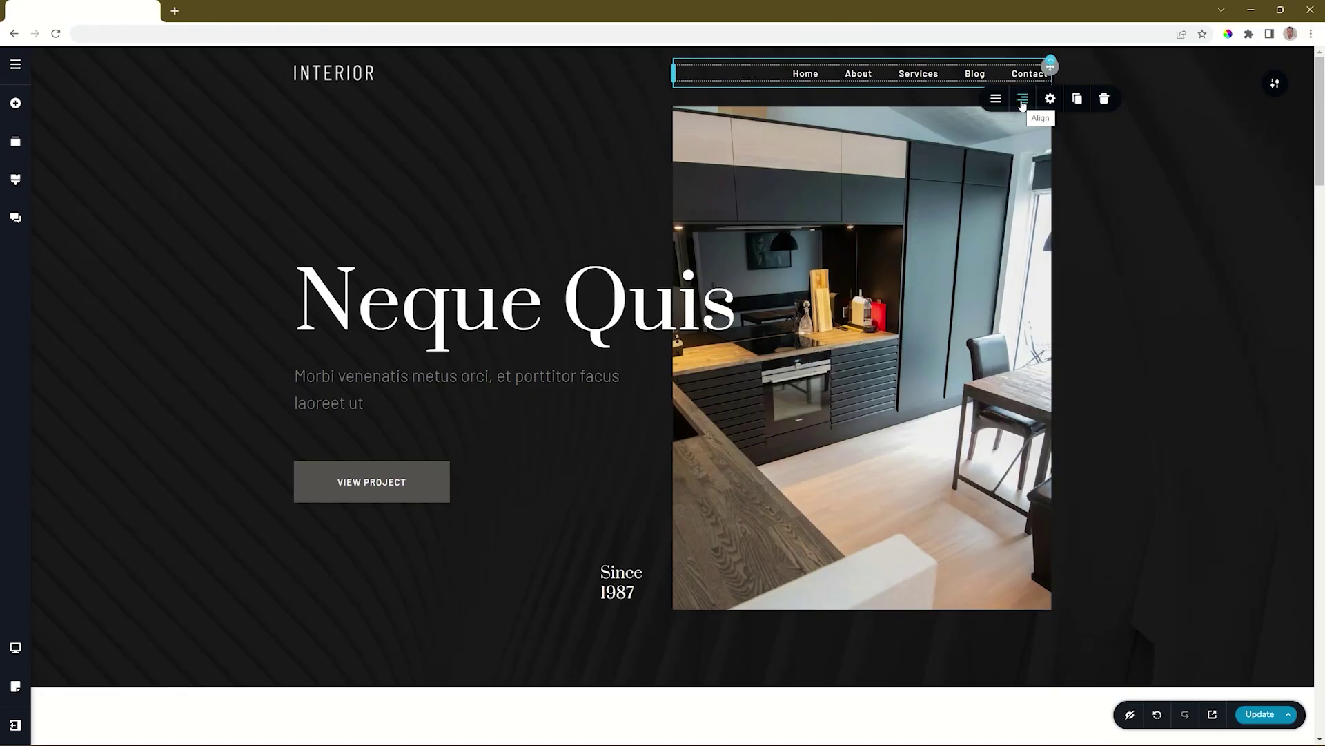
click(1052, 101)
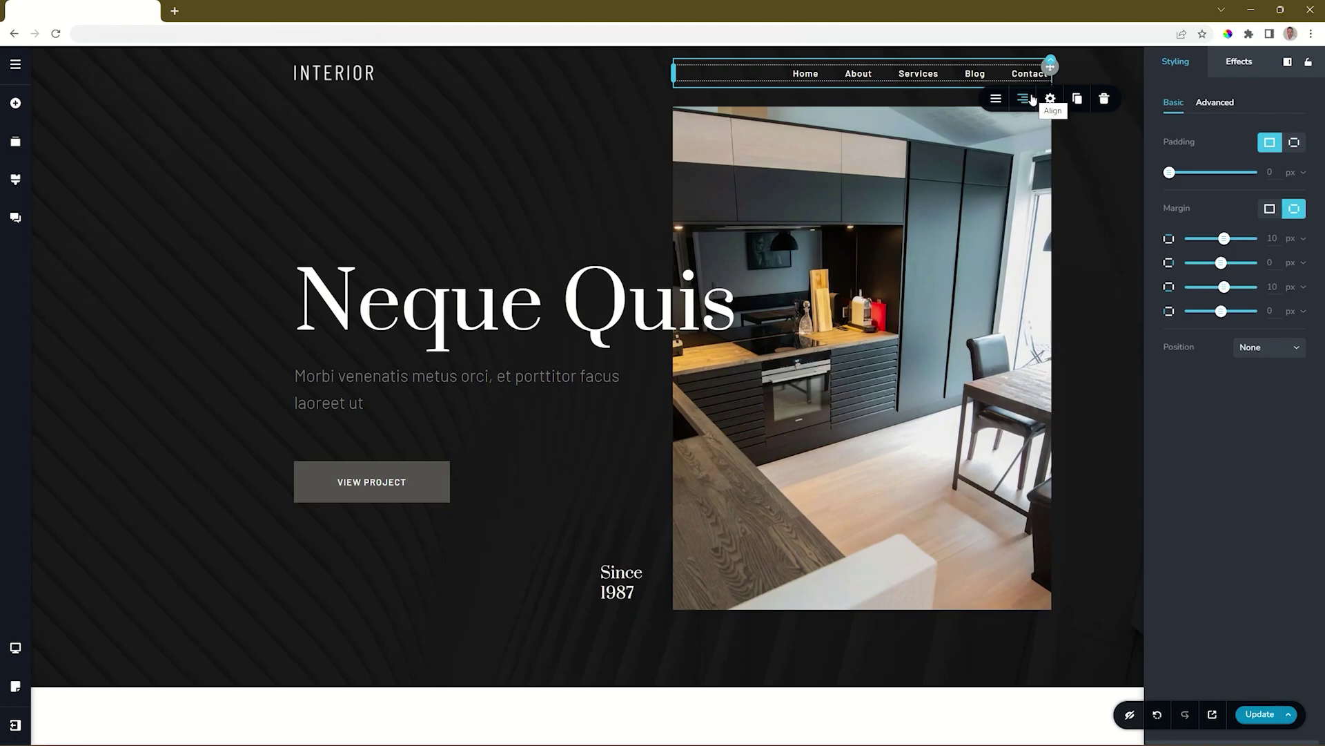
Step: Add an outline house icon to the Home menu item, searching the icon library for "home"
click(805, 74)
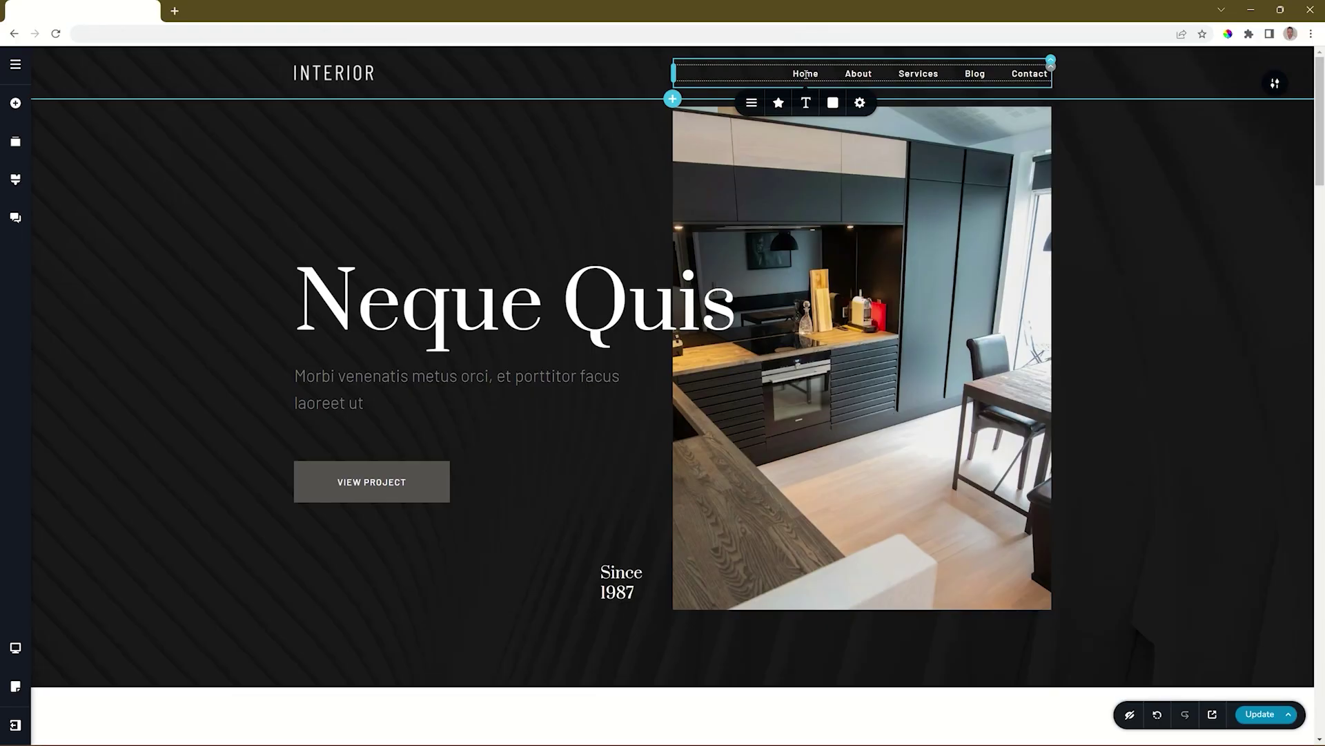
click(751, 103)
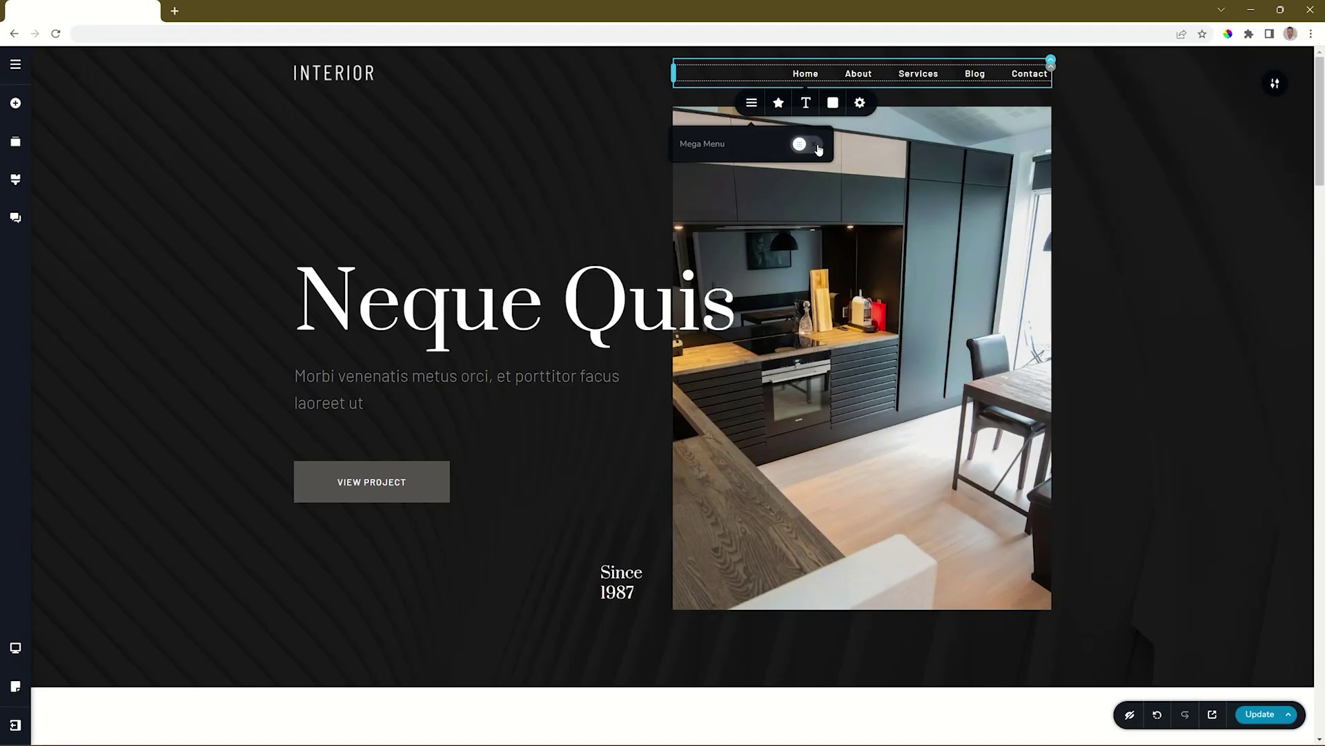
click(779, 103)
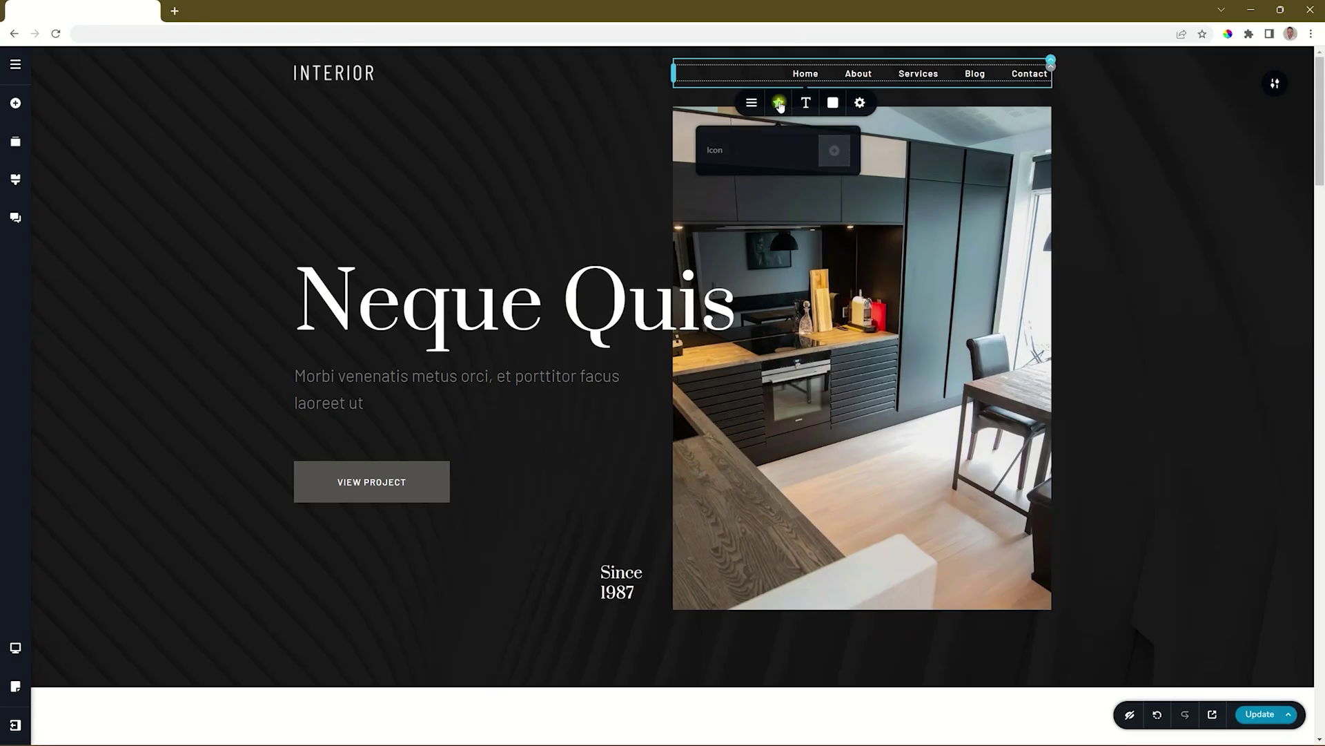
click(839, 156)
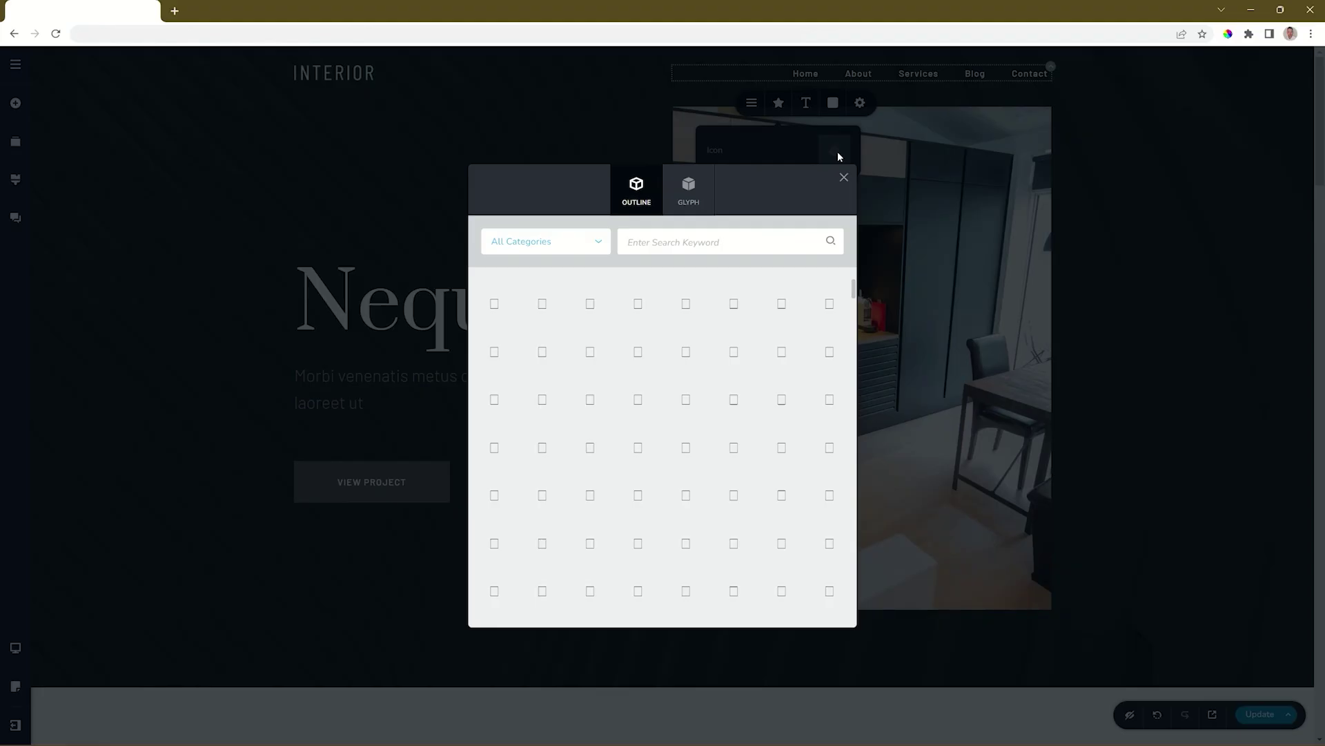
click(698, 235)
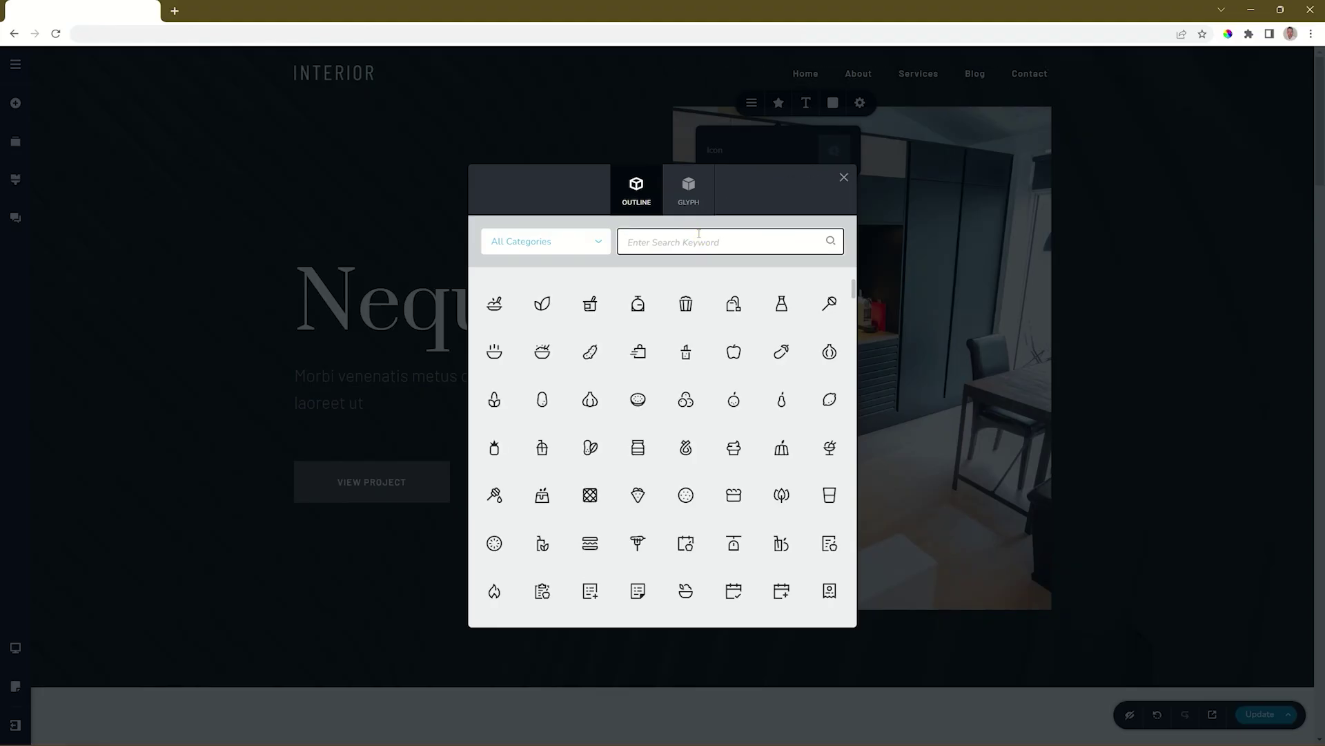
text(home)
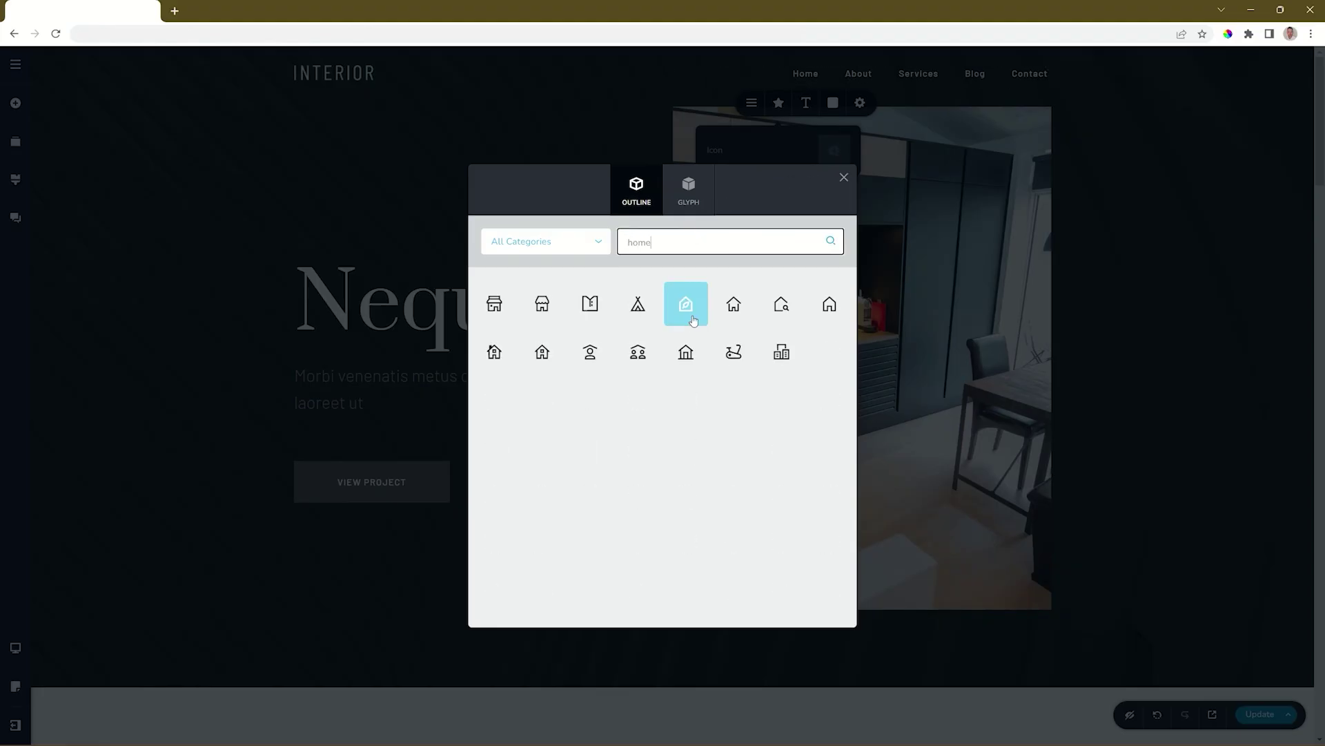
click(724, 312)
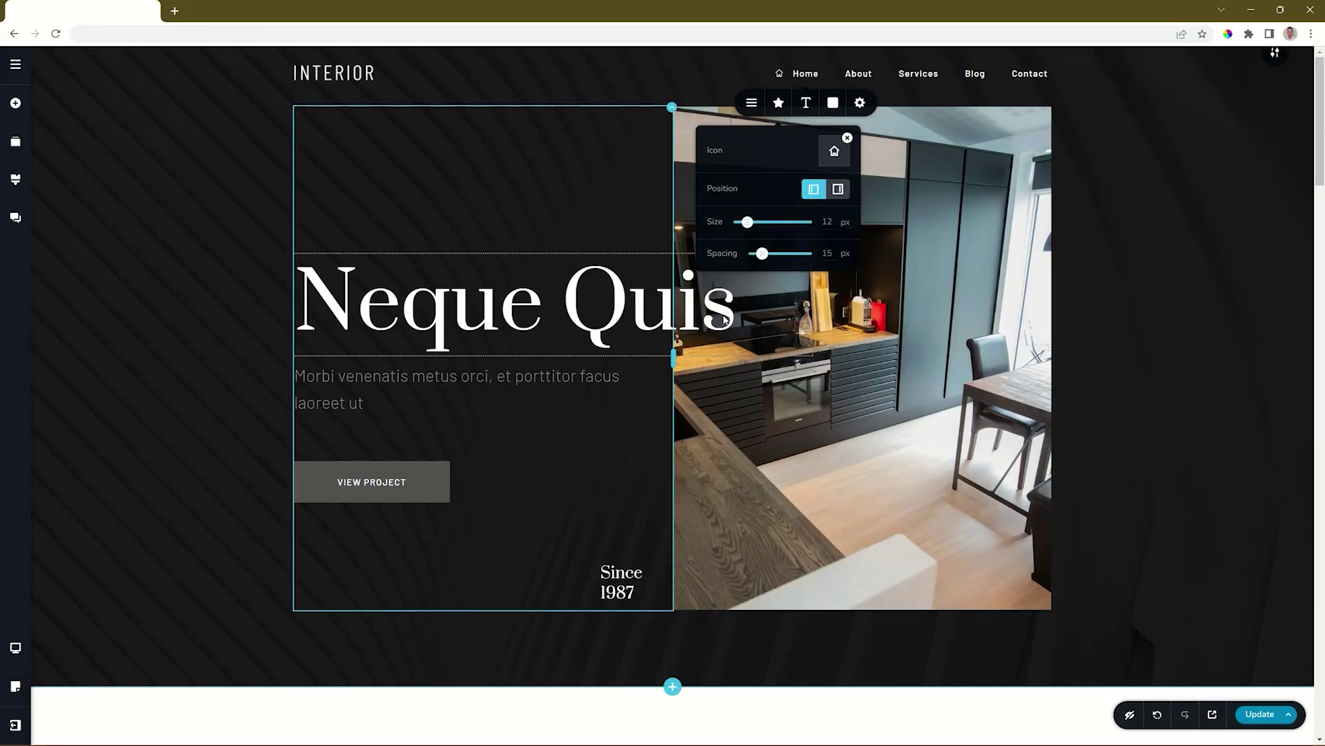
Step: Try the Home icon after its label, restore it before the label and slightly reduce the icon spacing
click(838, 188)
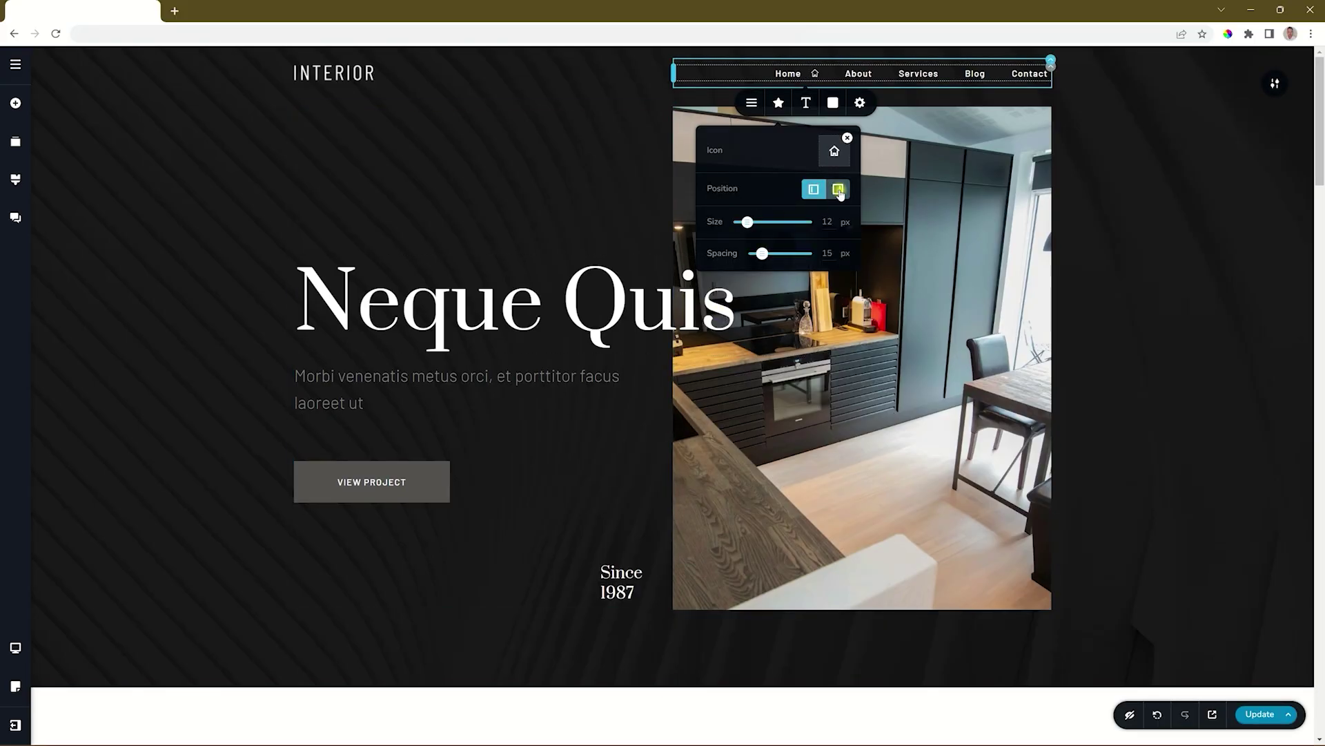
click(815, 190)
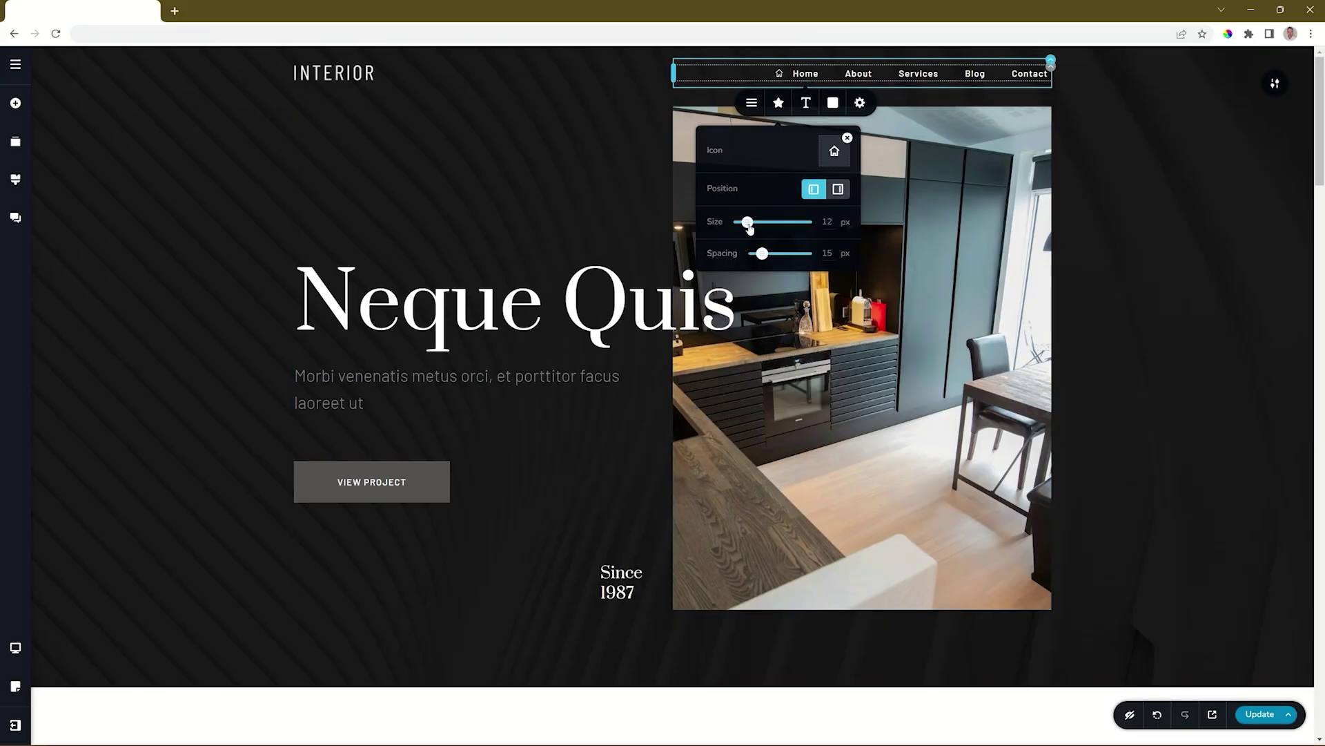
drag(762, 254, 759, 253)
Step: Set the menu item typography to the Montserrat font at 16 px
click(804, 103)
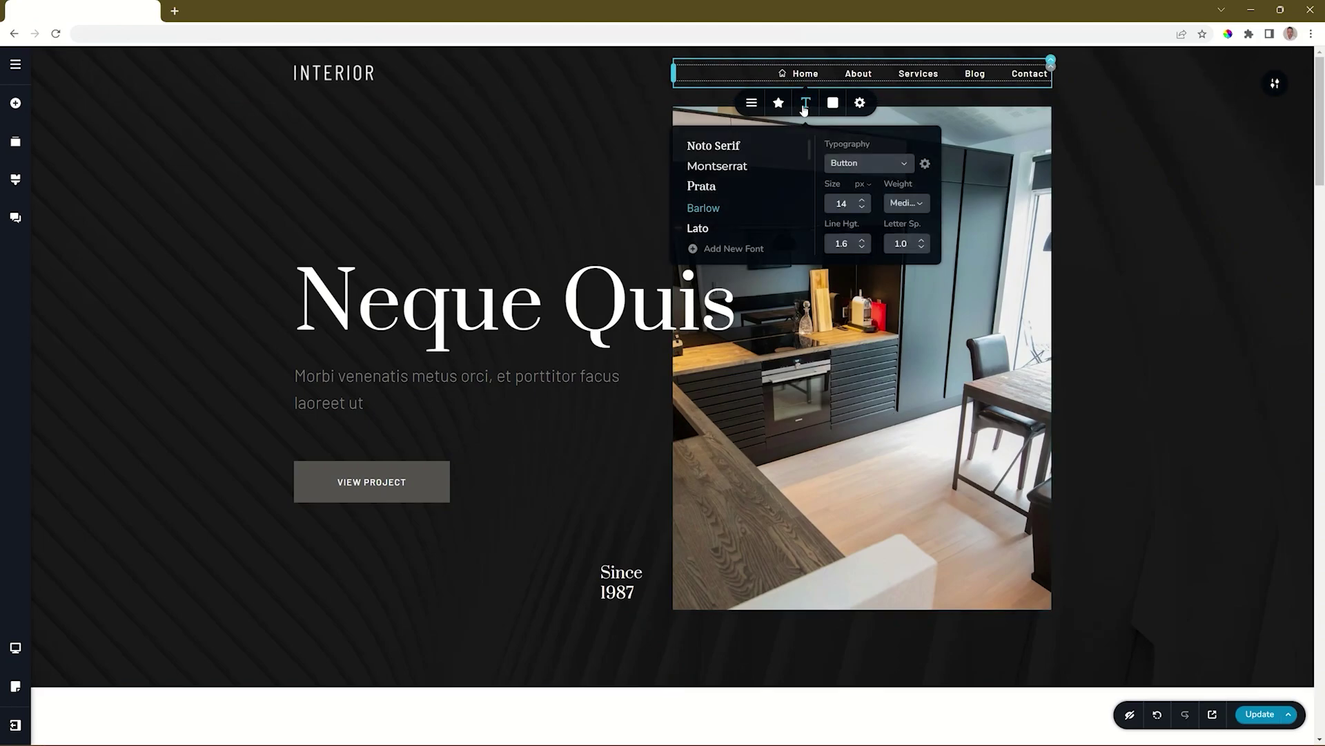
click(729, 166)
click(861, 200)
click(862, 200)
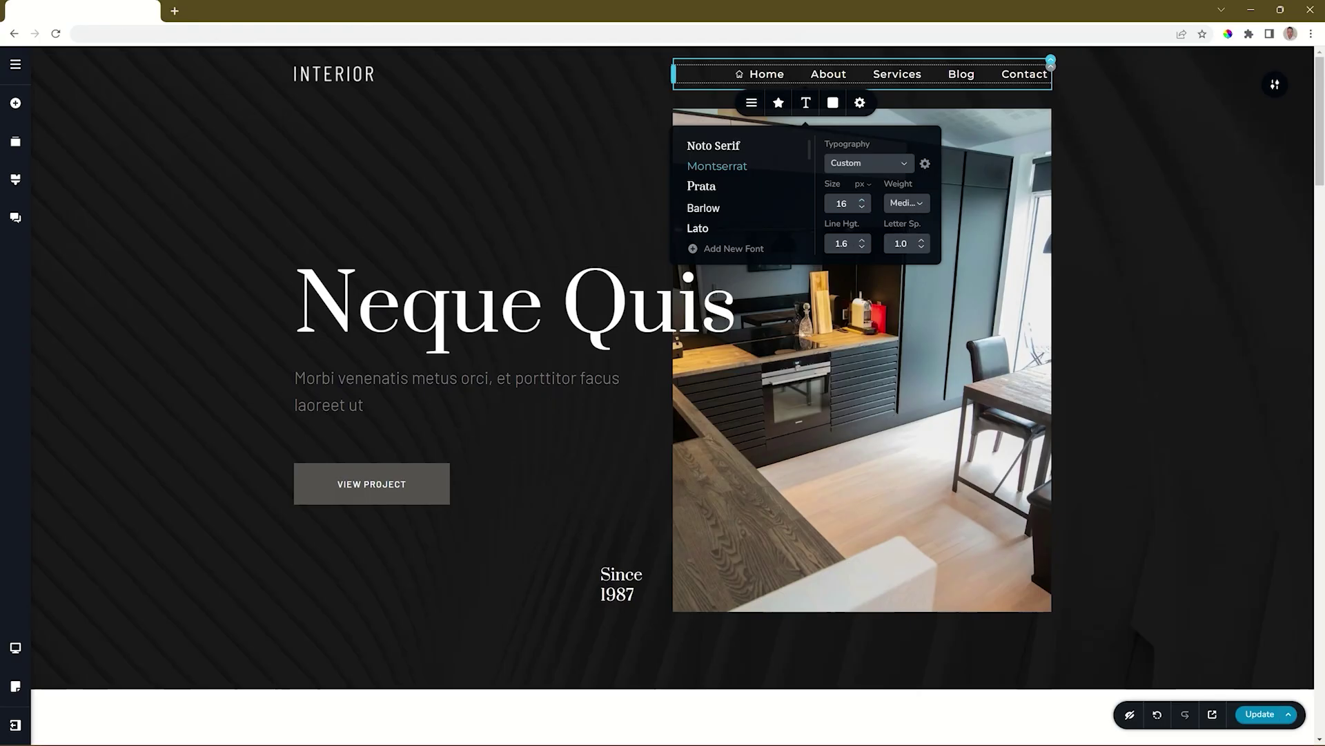
Step: Set the menu items' hover text colour to red (#ff0000) and give the active item a grey palette colour
click(833, 102)
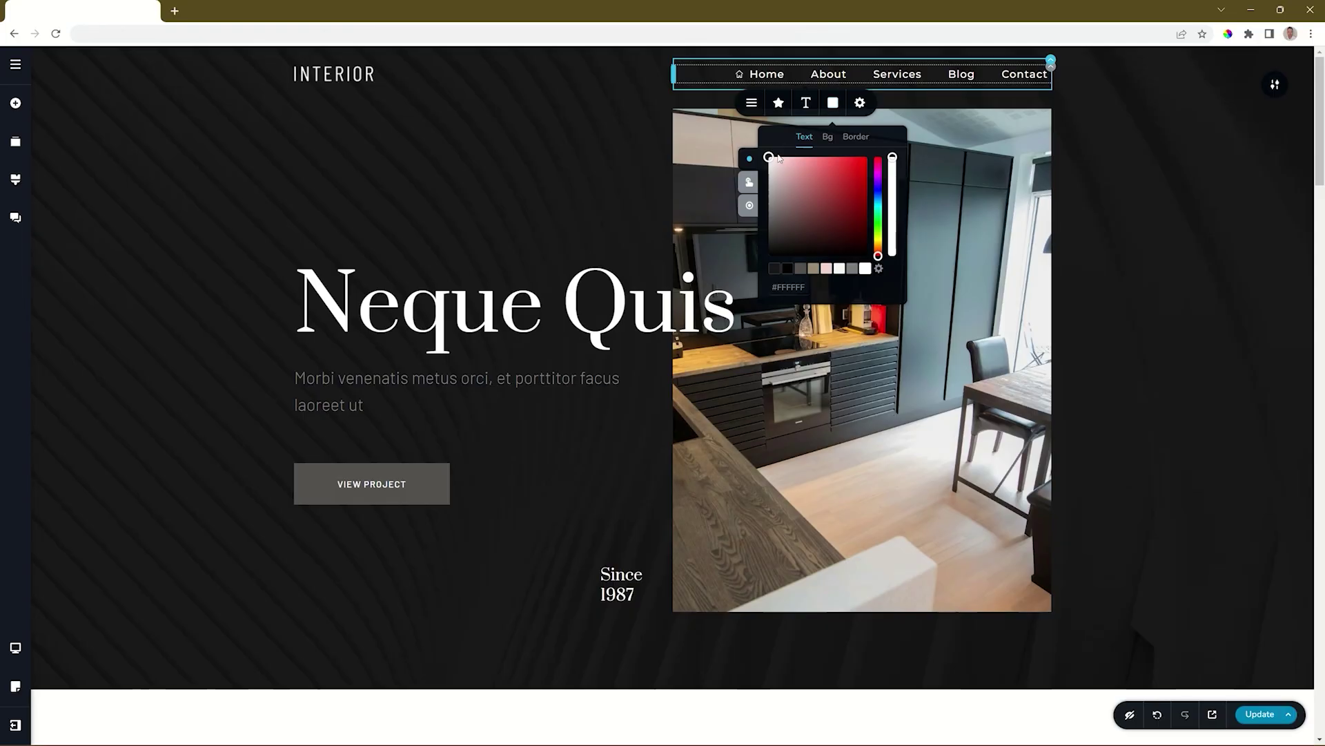
click(749, 182)
drag(780, 194, 868, 157)
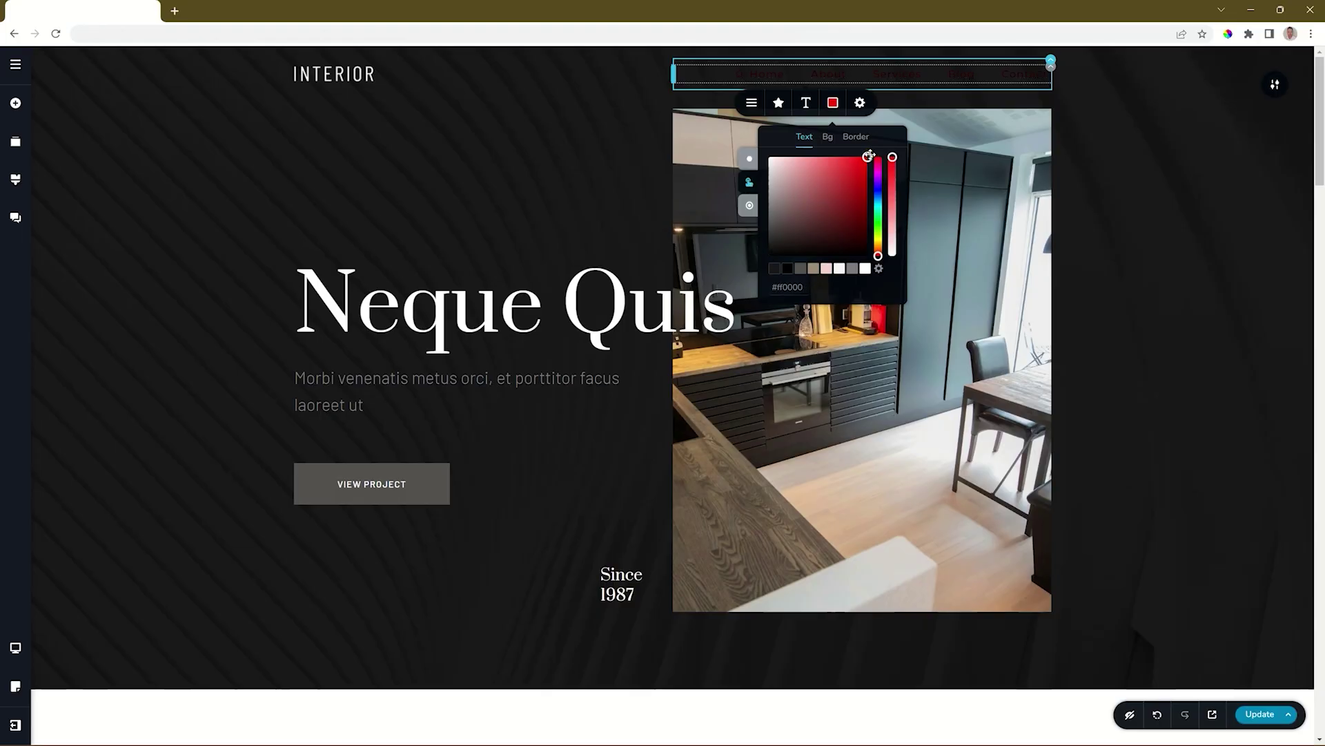
click(749, 182)
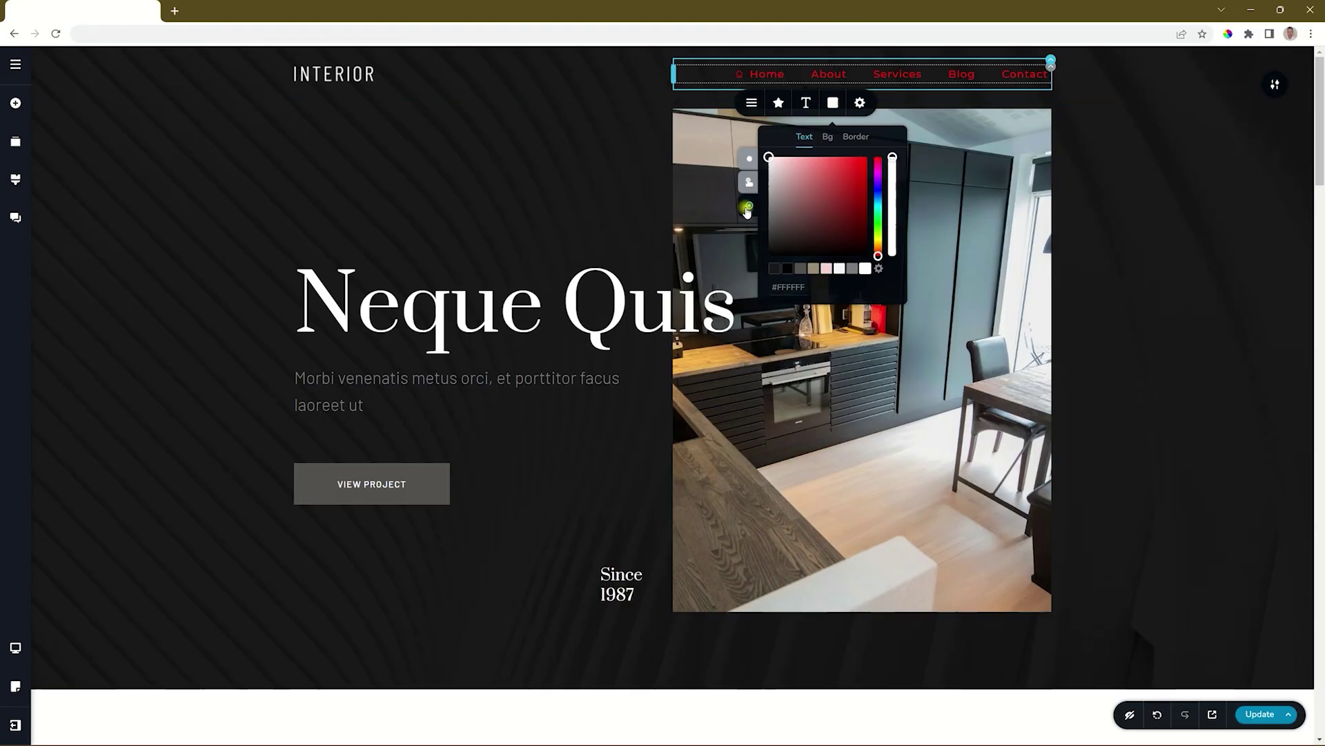
click(832, 269)
click(1232, 249)
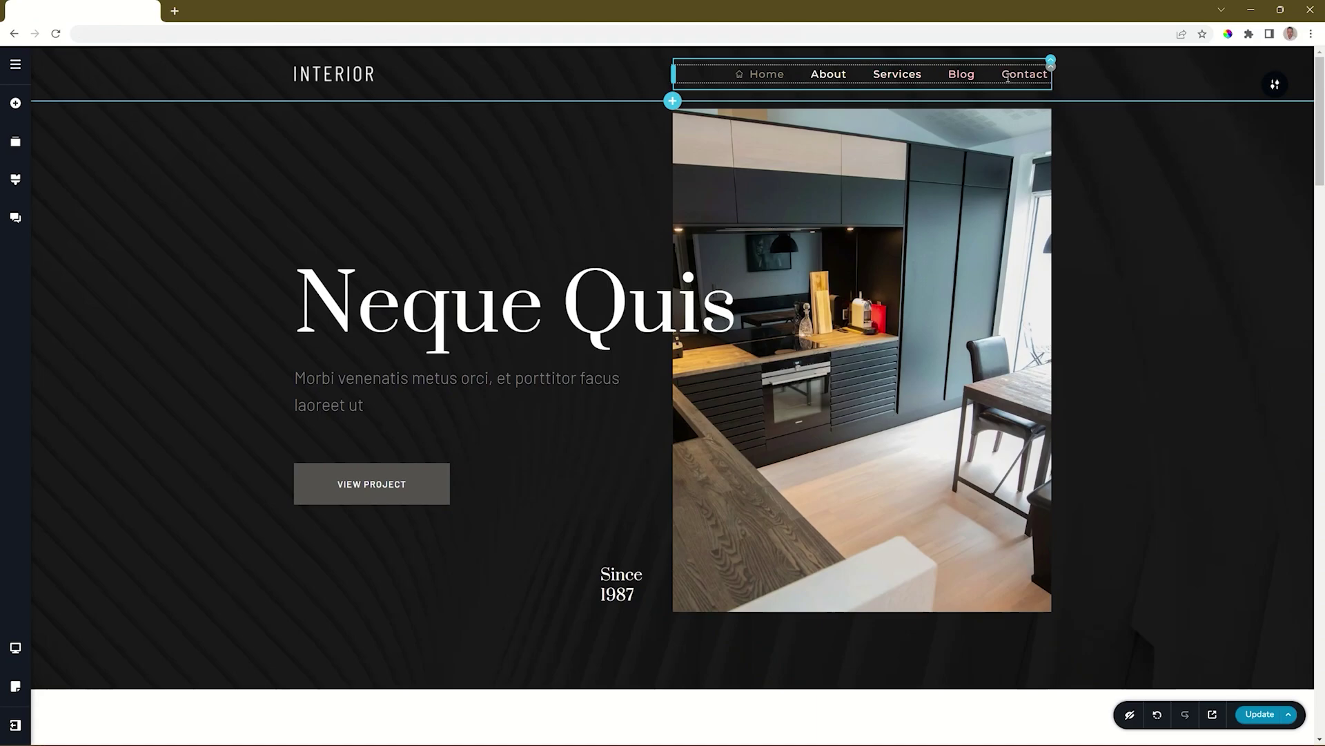
Step: Enable the mega menu for the Home menu item
click(776, 76)
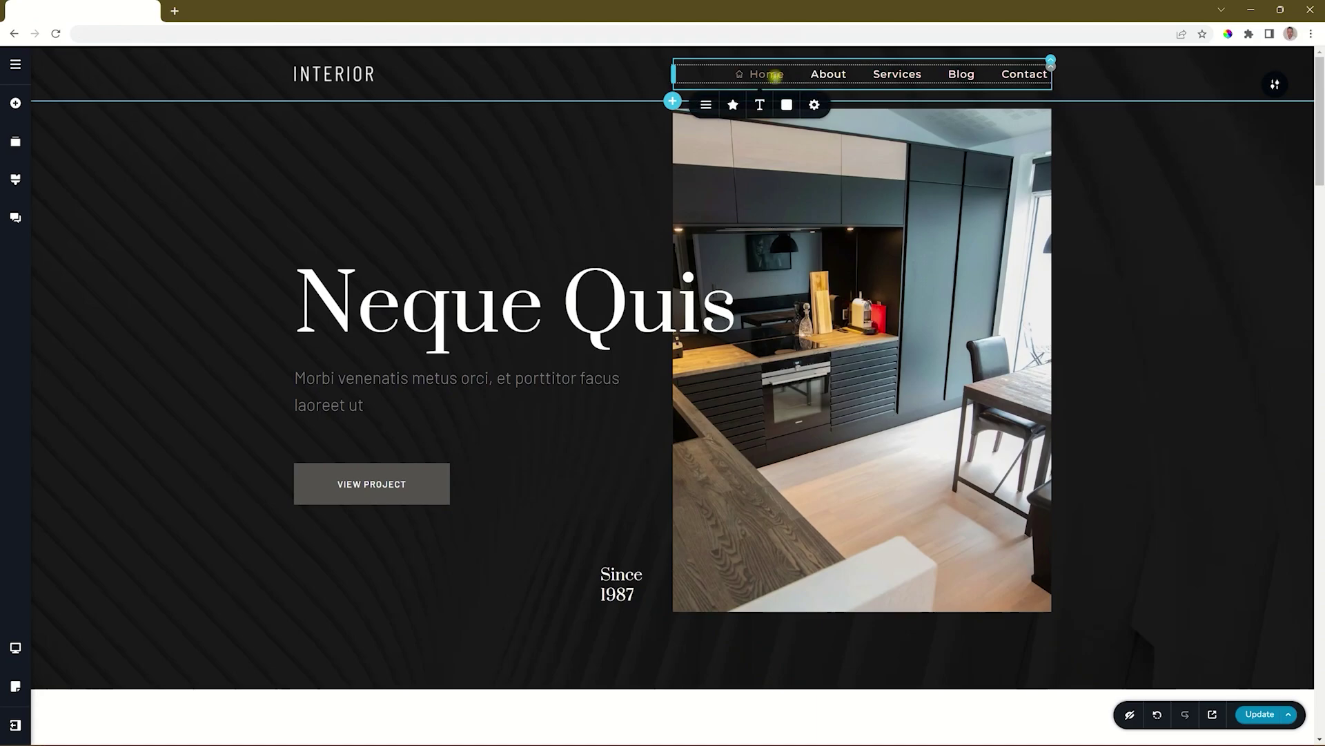
click(786, 106)
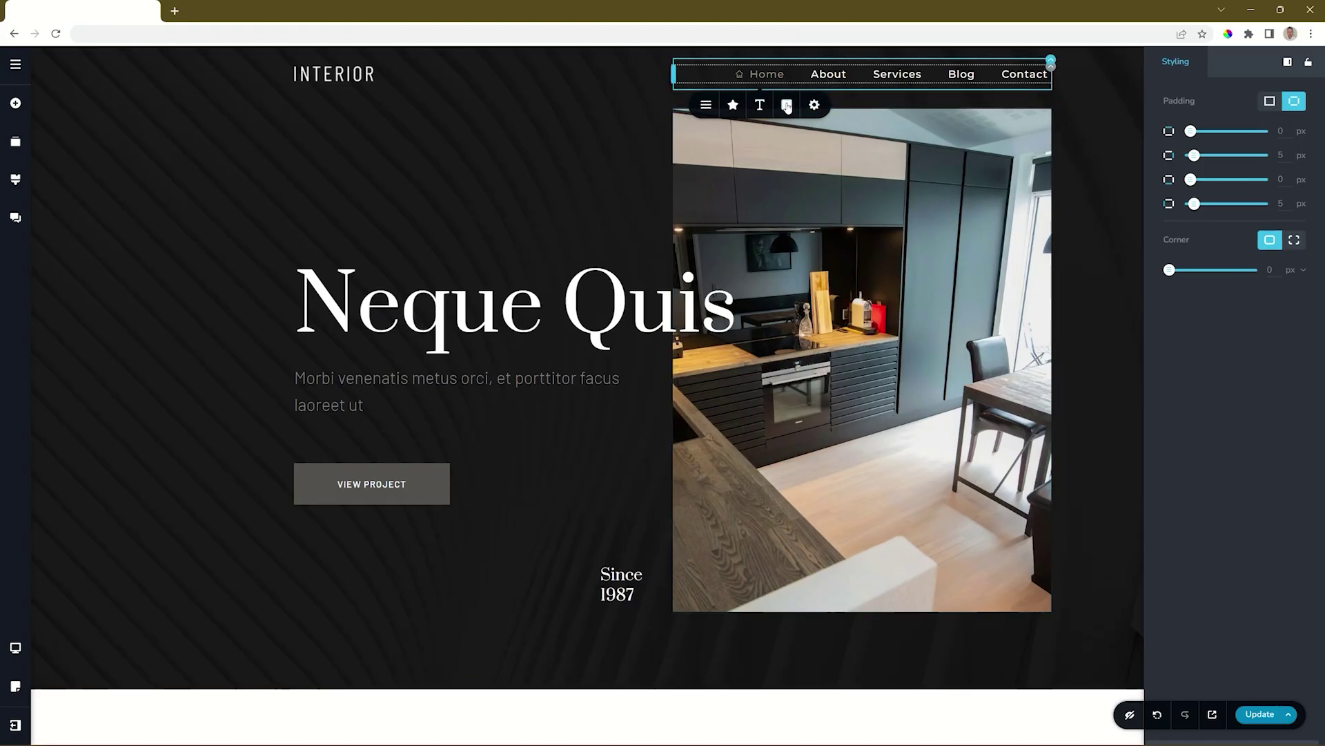
click(705, 106)
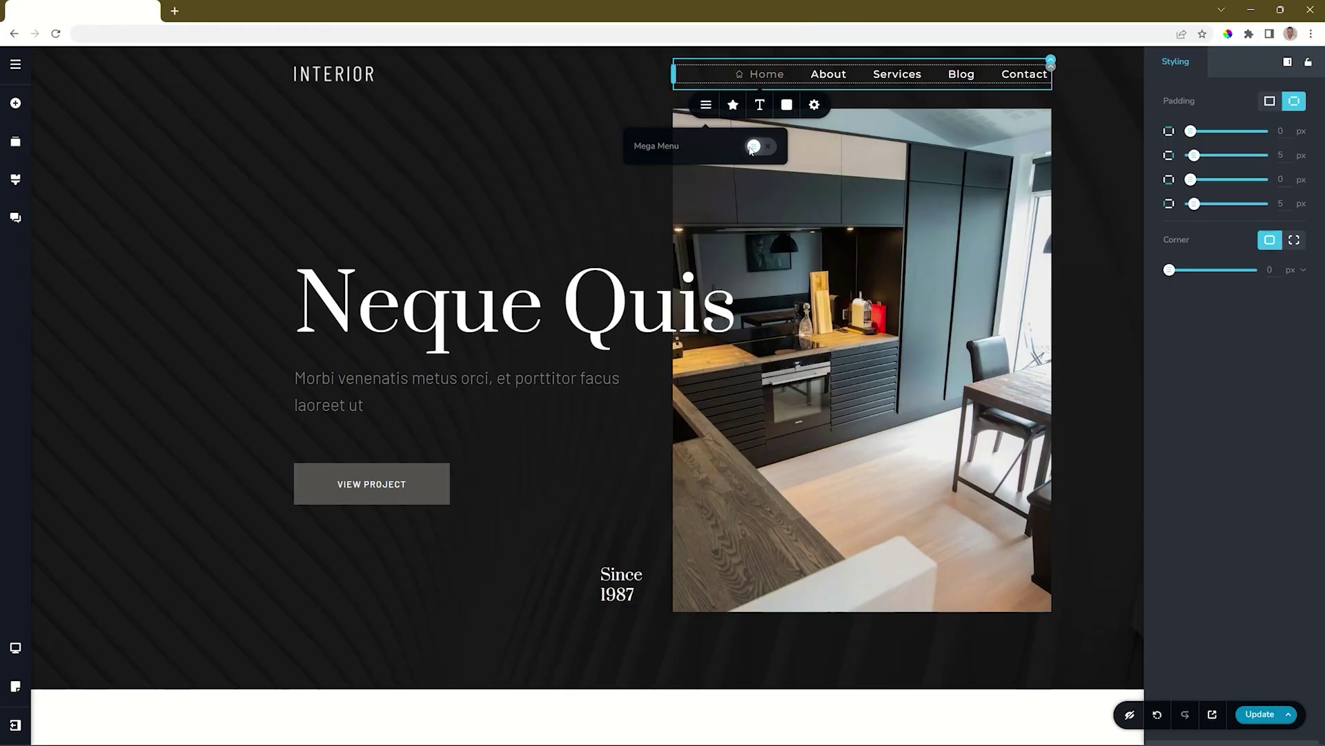
click(757, 147)
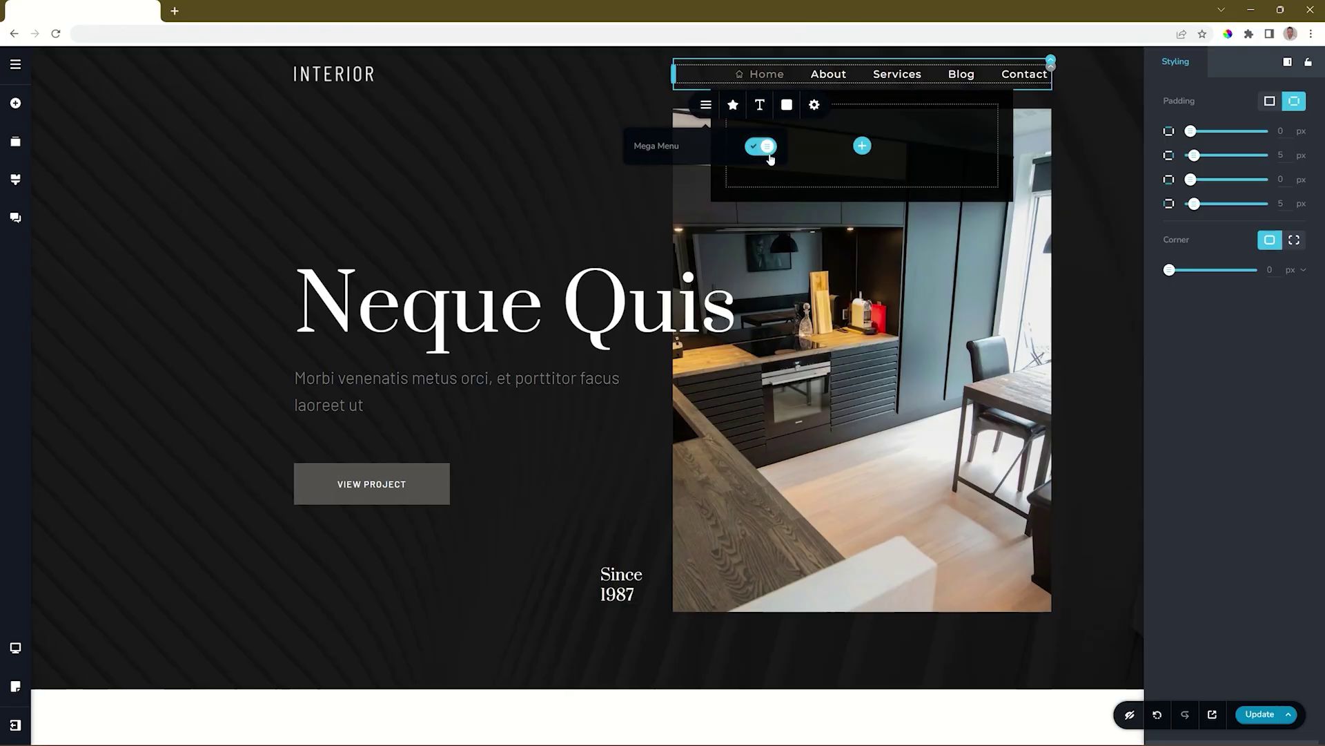
Step: Split the Home mega menu into two columns and add a text element with an image above it in the first column
click(862, 147)
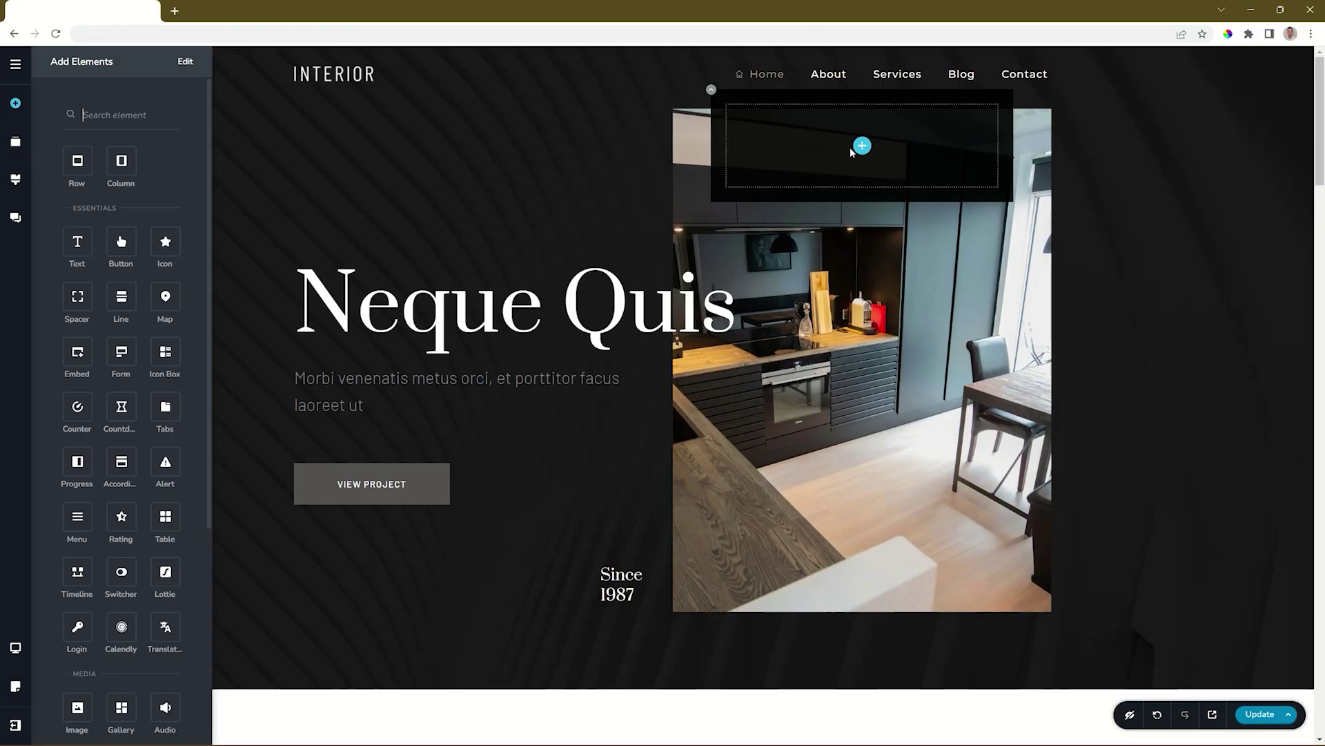
drag(117, 162, 861, 143)
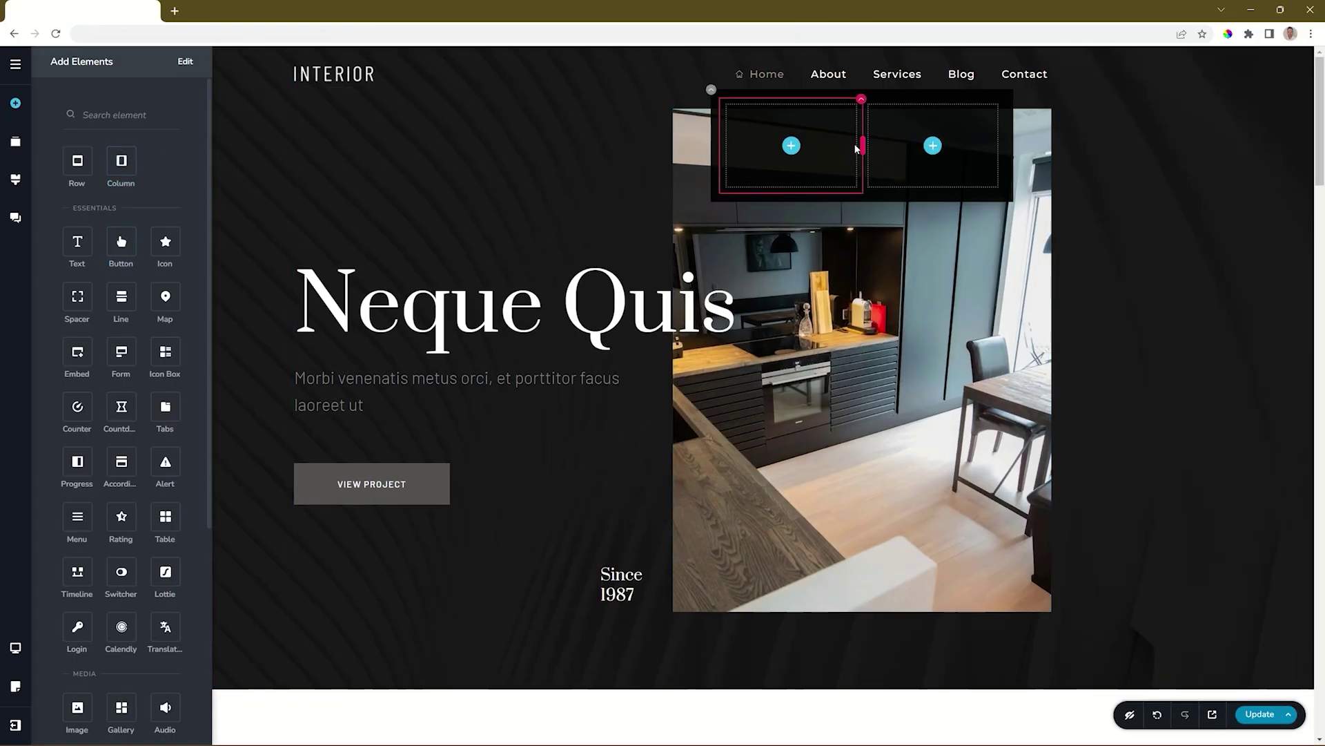
drag(77, 242, 790, 150)
scroll(121, 346, down, 3)
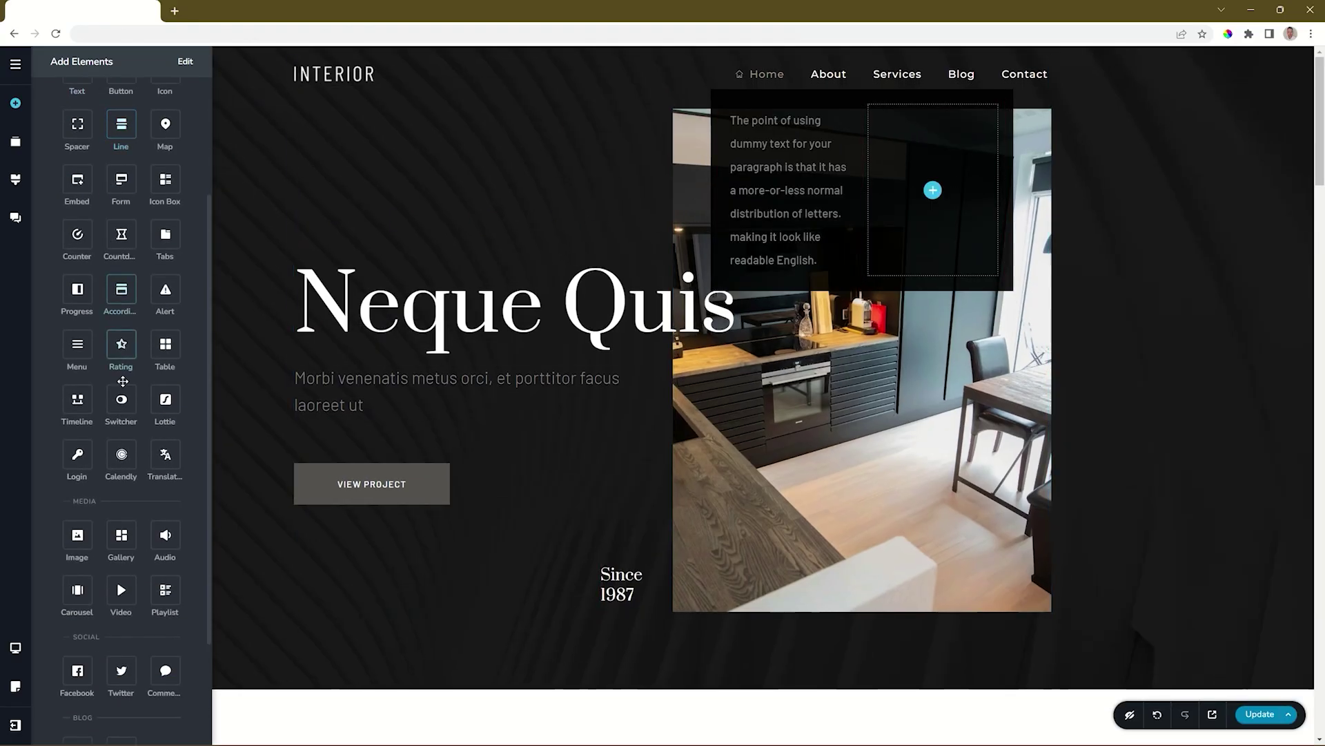
drag(77, 535, 819, 125)
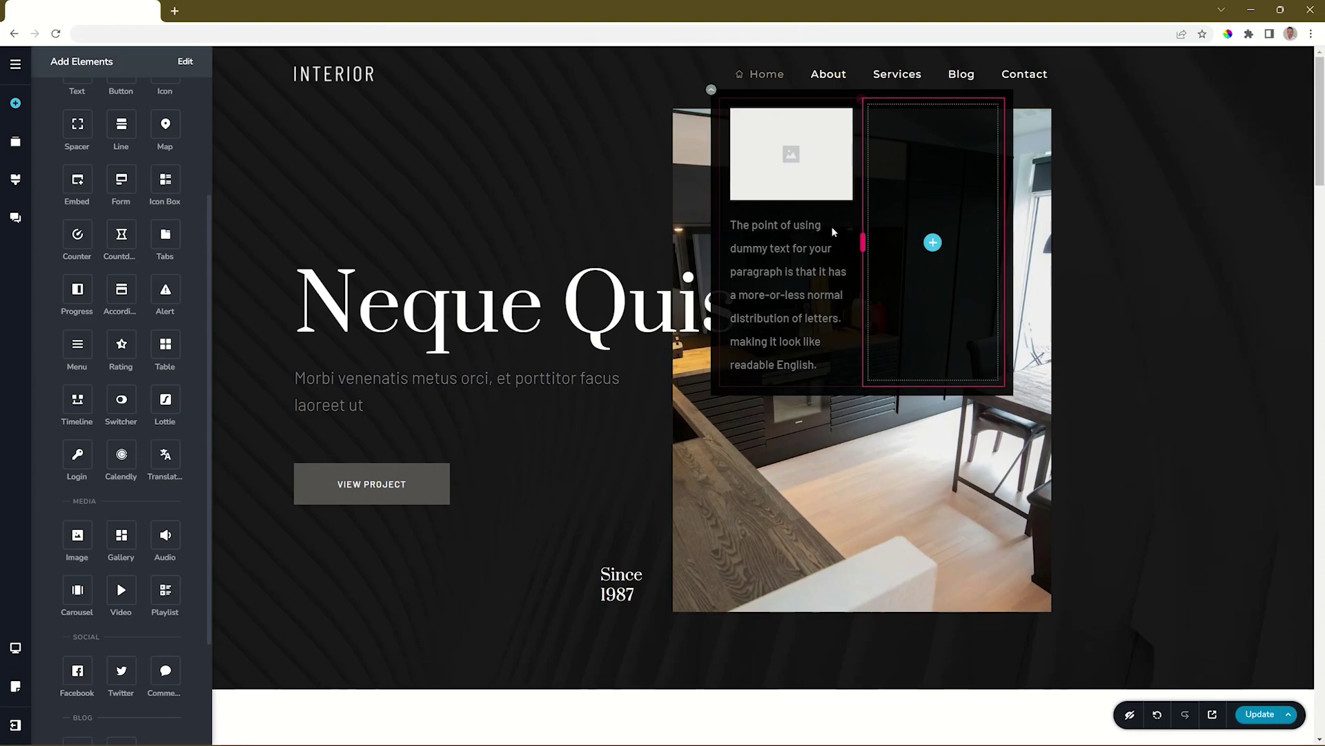
Step: Select the mega menu container, check its background and border settings, and cycle its alignment back to centred
click(711, 90)
click(671, 122)
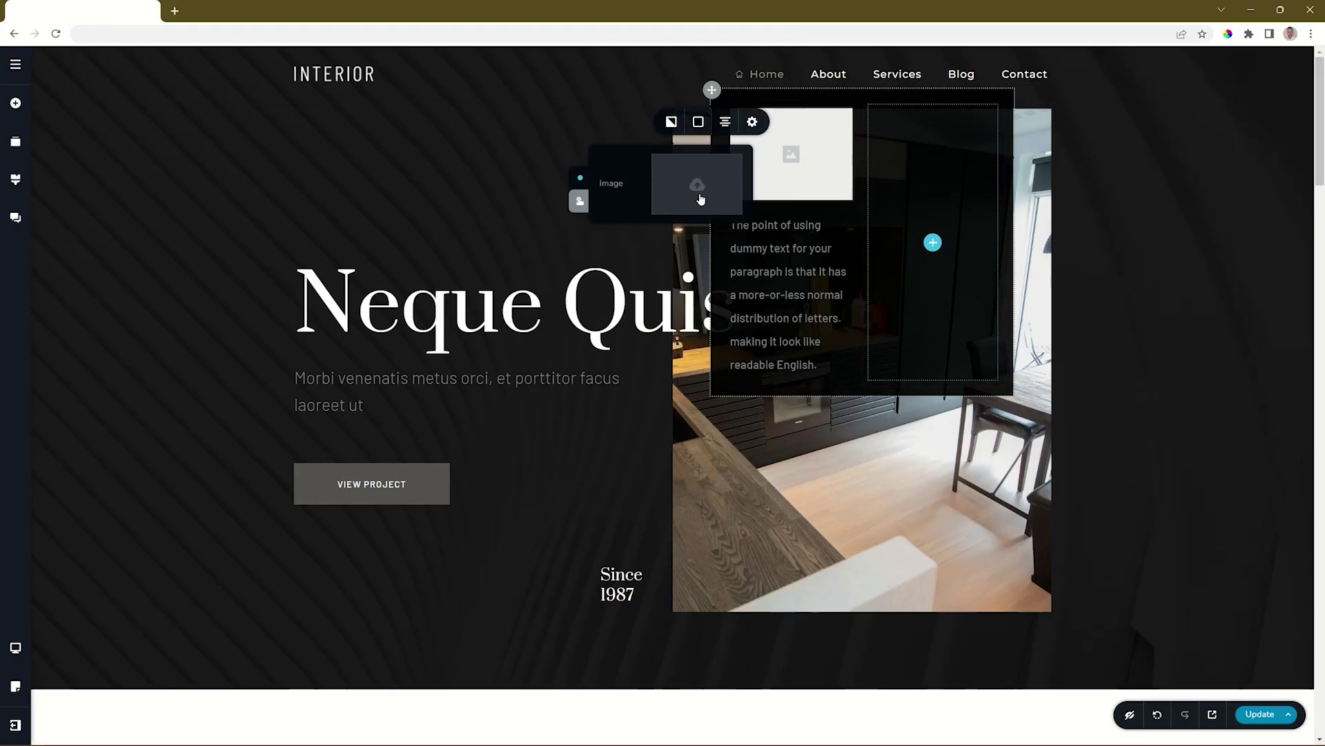
click(699, 123)
click(726, 122)
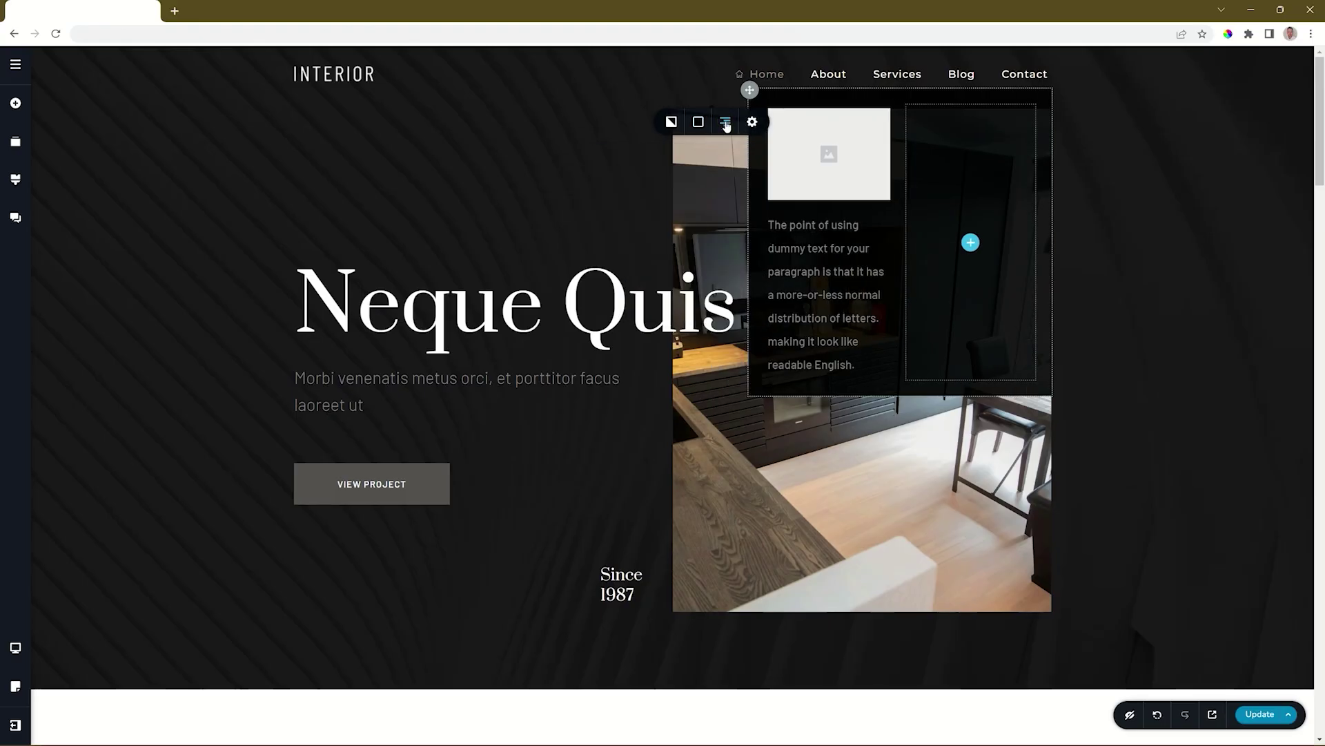
click(725, 122)
click(726, 122)
Step: Set the mega menu's width to 100%, its offset to 23 and its height to a custom 476 px
click(752, 121)
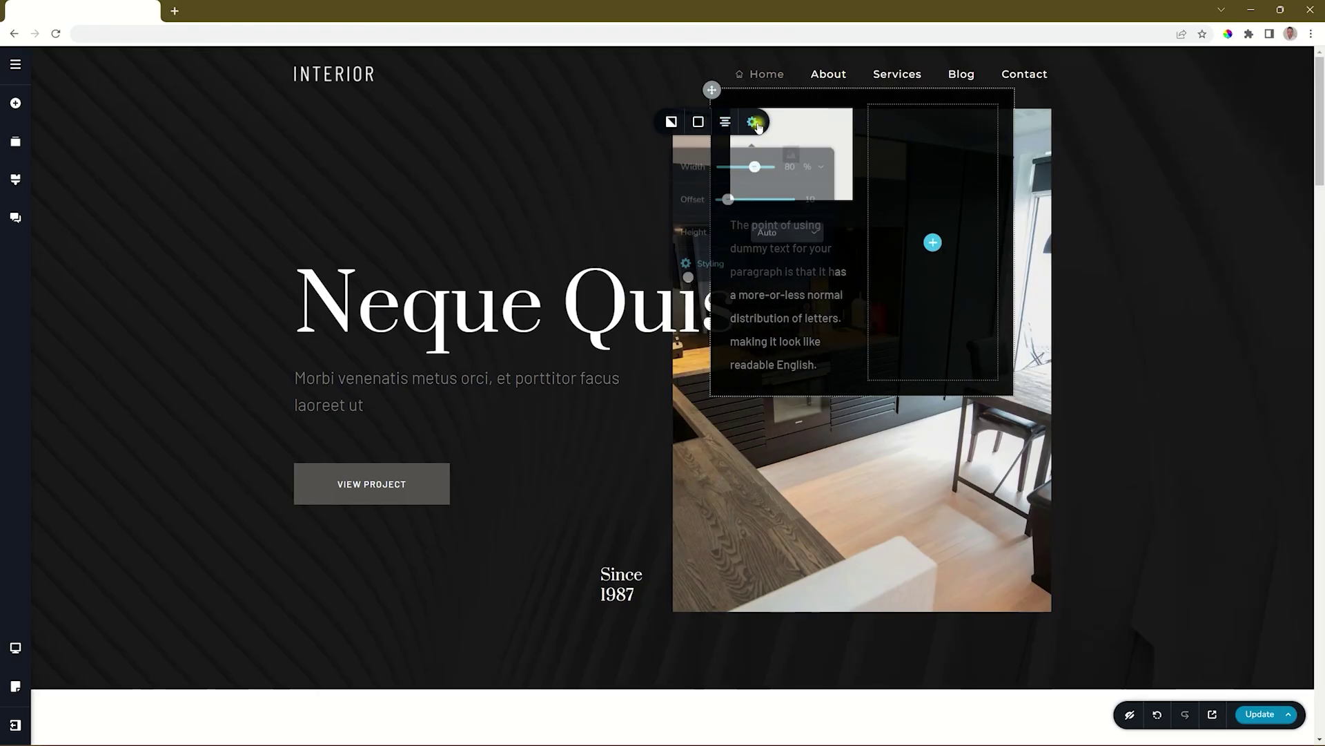
drag(756, 164, 739, 196)
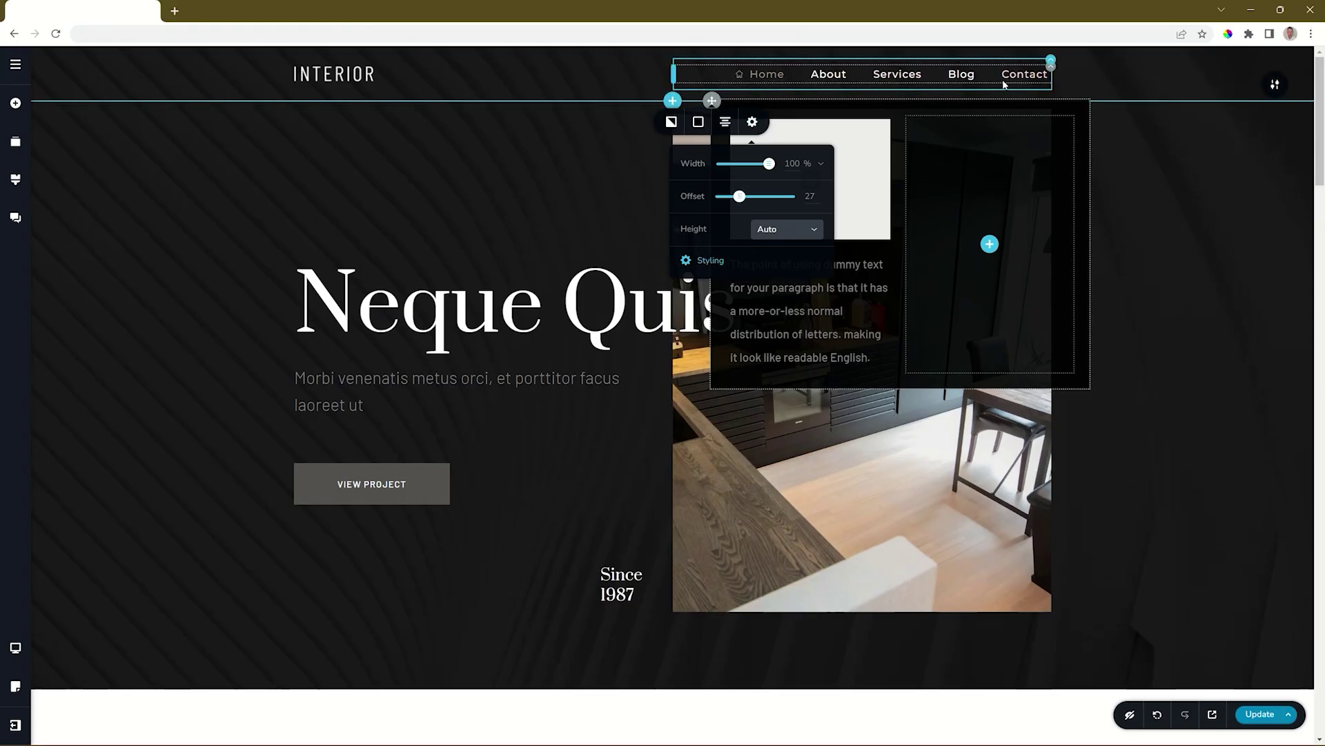
drag(740, 196, 737, 197)
click(768, 232)
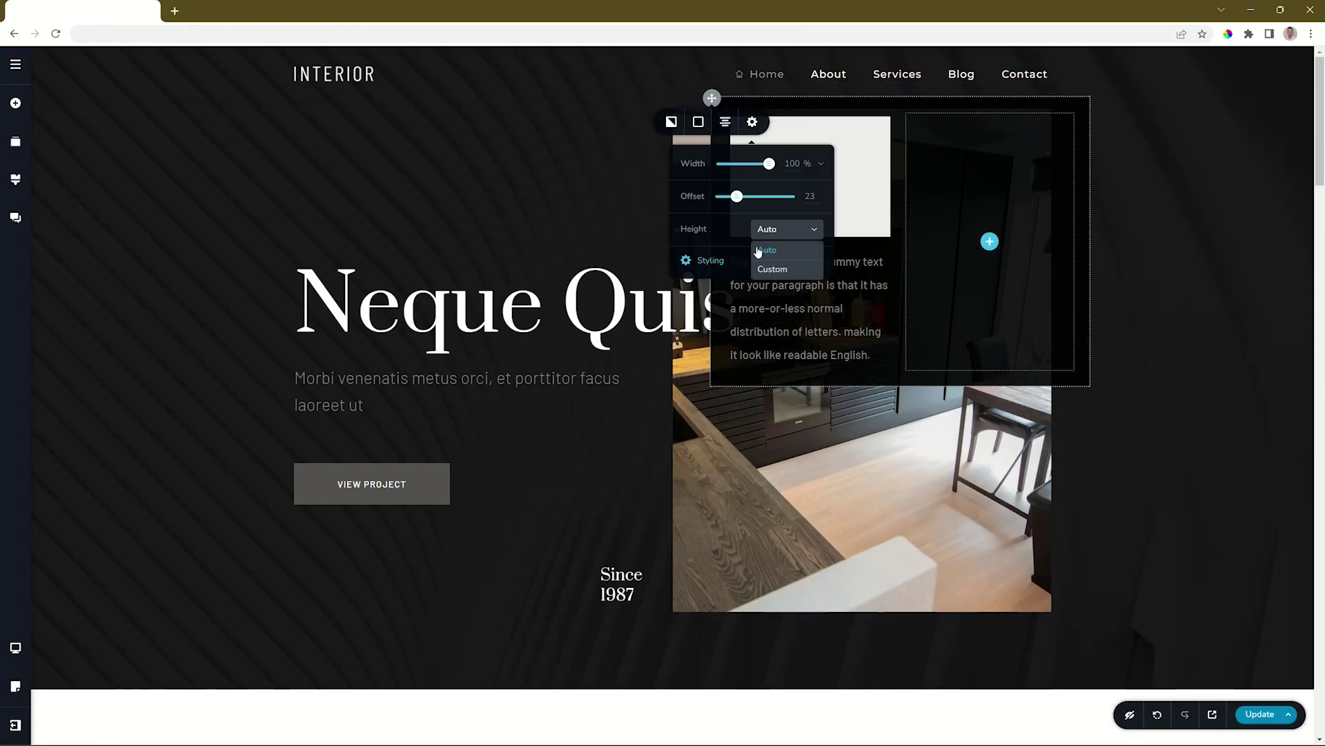
click(774, 270)
drag(762, 254, 748, 254)
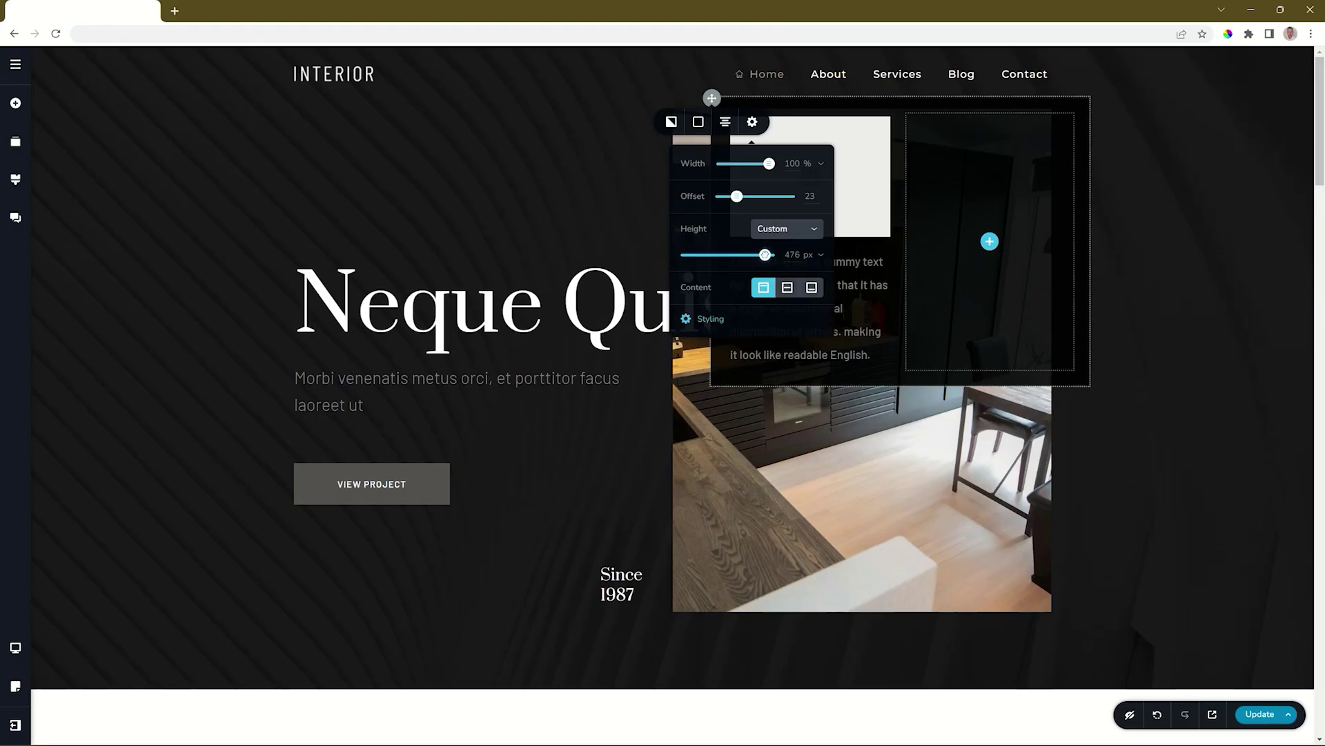
Step: Try the middle and bottom content alignments for the mega menu, restore top alignment and open its styling settings
click(788, 287)
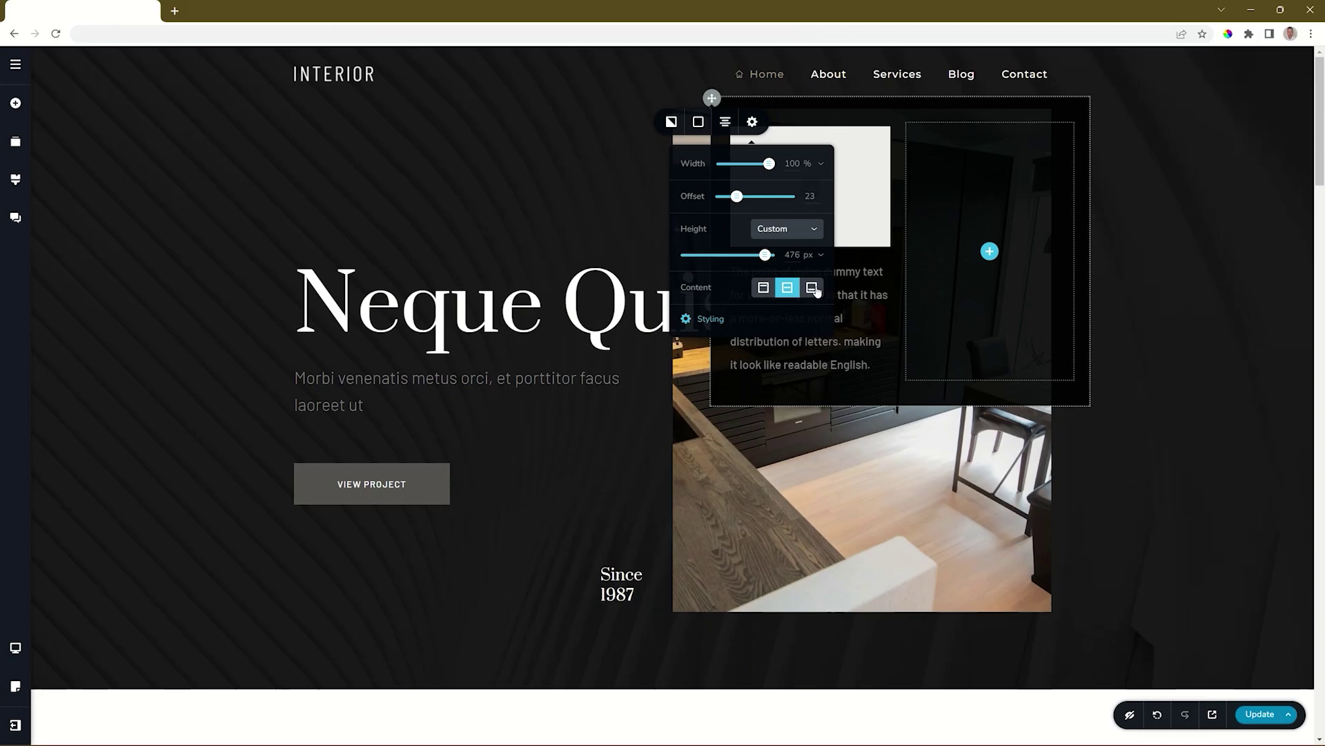
click(812, 287)
click(762, 287)
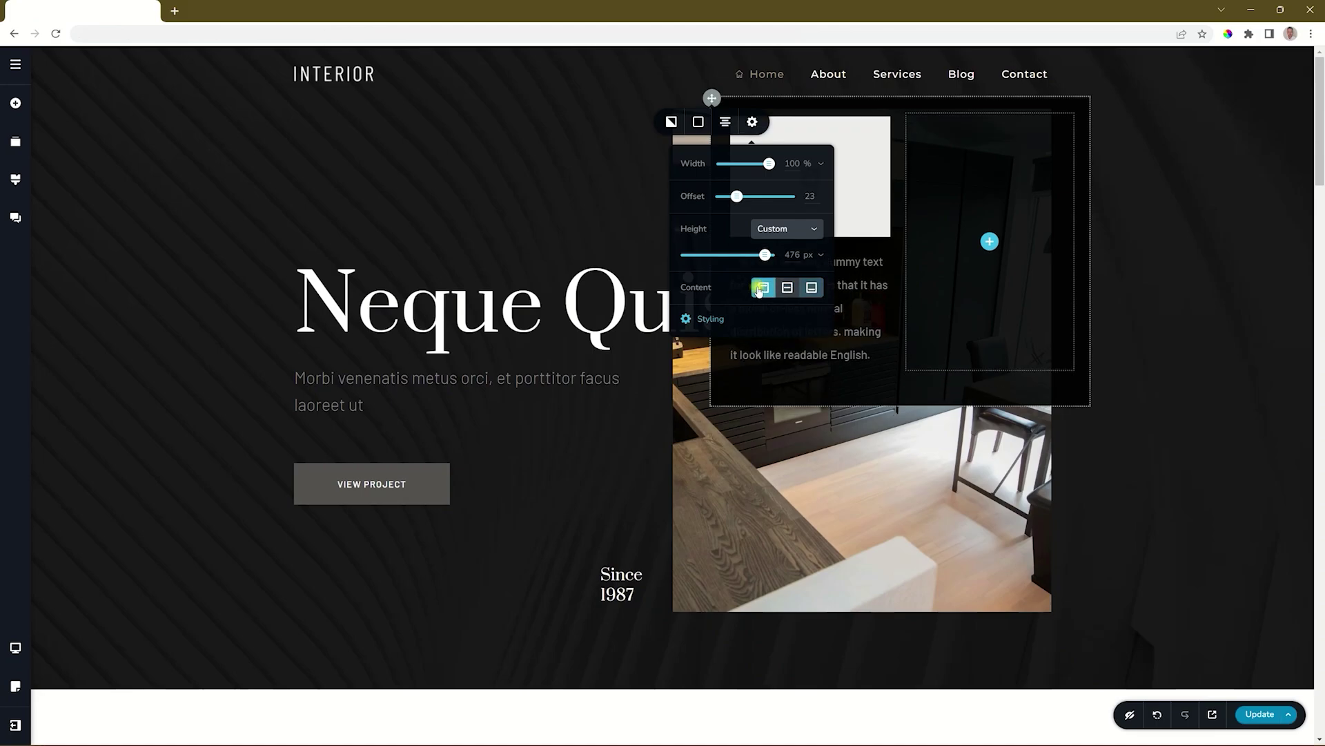
click(707, 320)
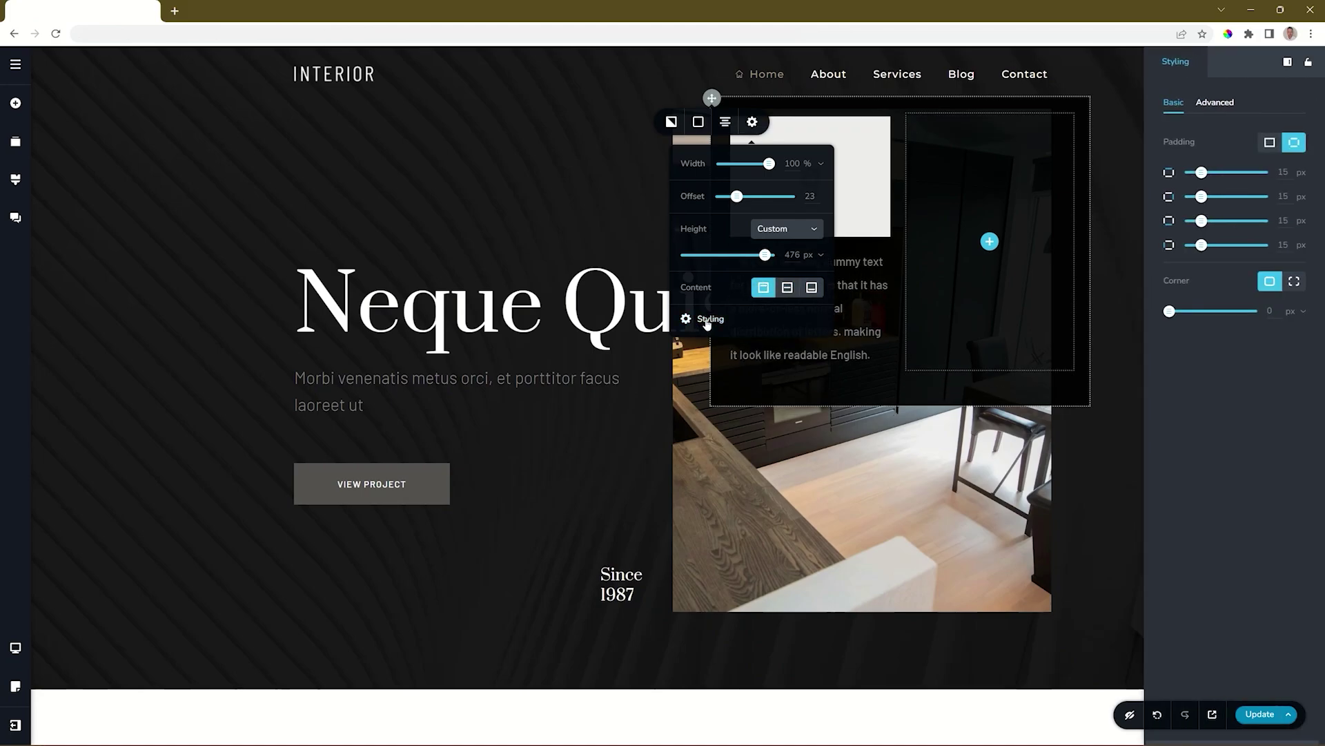